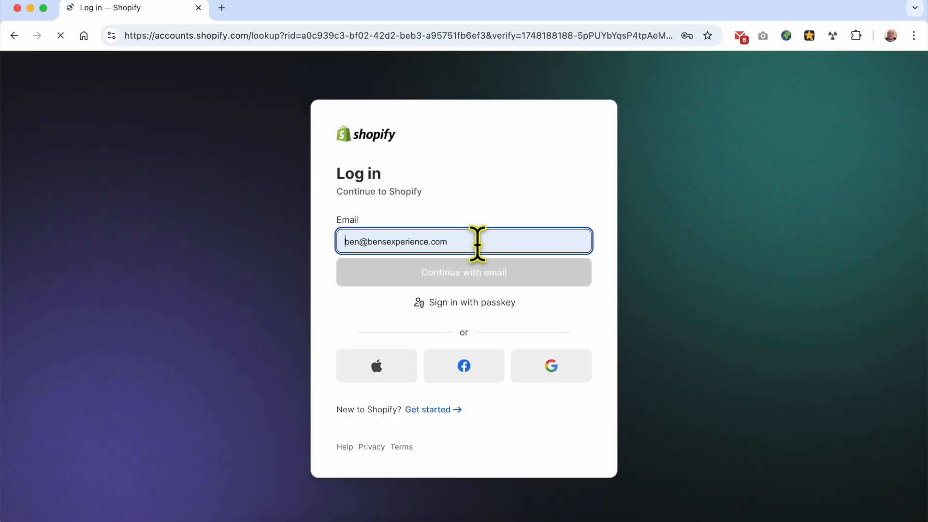
# Log in to the Shopify account with the prefilled email and password.
pyautogui.click(505, 282)
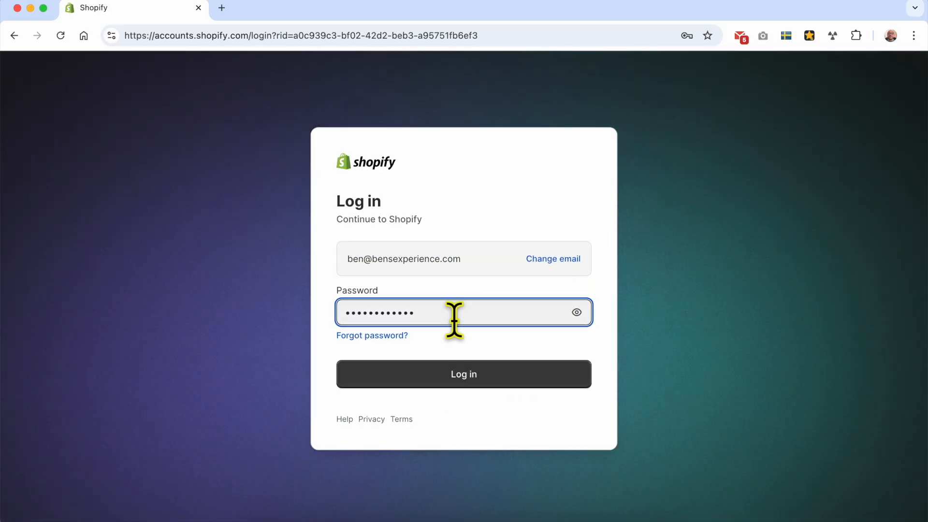
pyautogui.click(455, 382)
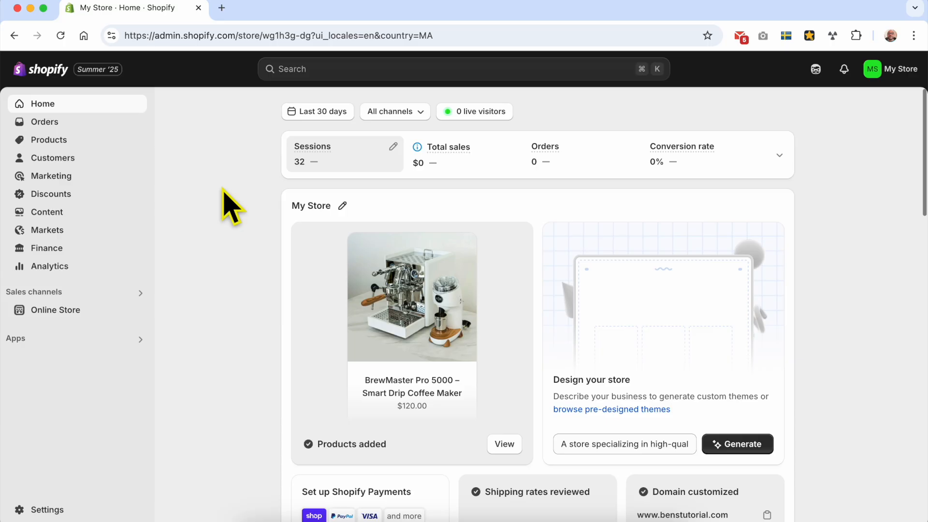
# Go to the purchase orders under Products and start creating a new purchase order.
pyautogui.click(103, 143)
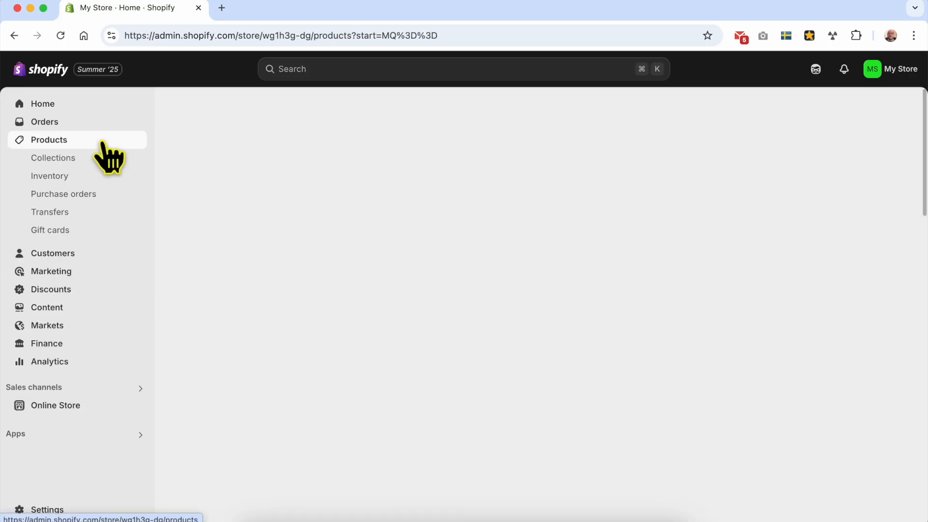
pyautogui.click(114, 212)
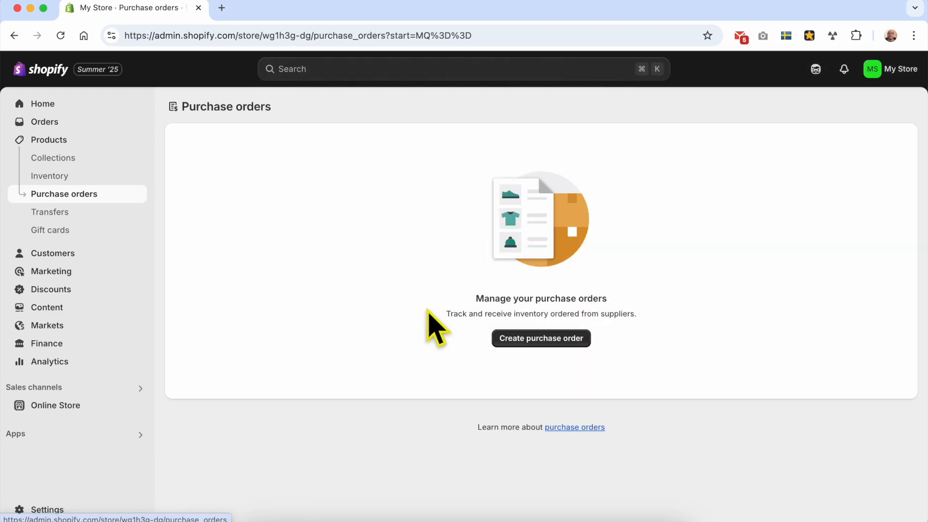
pyautogui.click(551, 339)
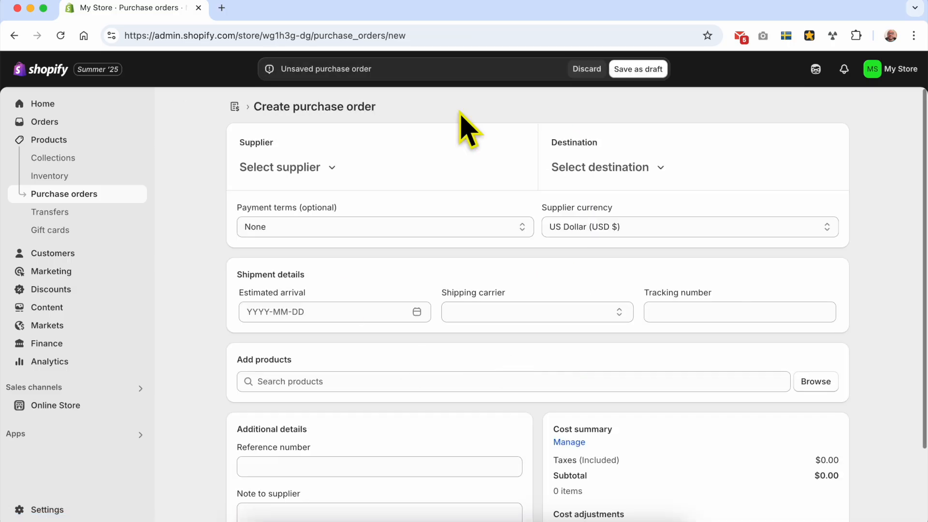
pyautogui.click(300, 168)
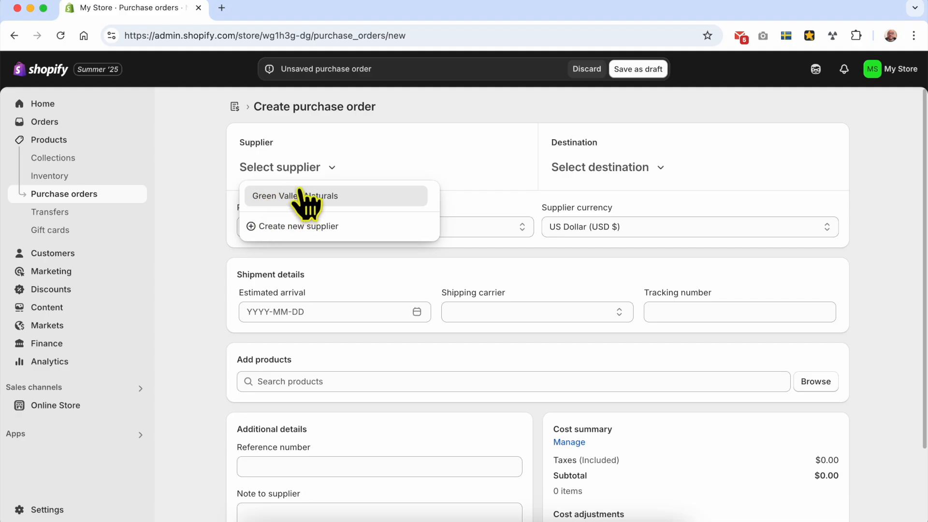
pyautogui.click(321, 227)
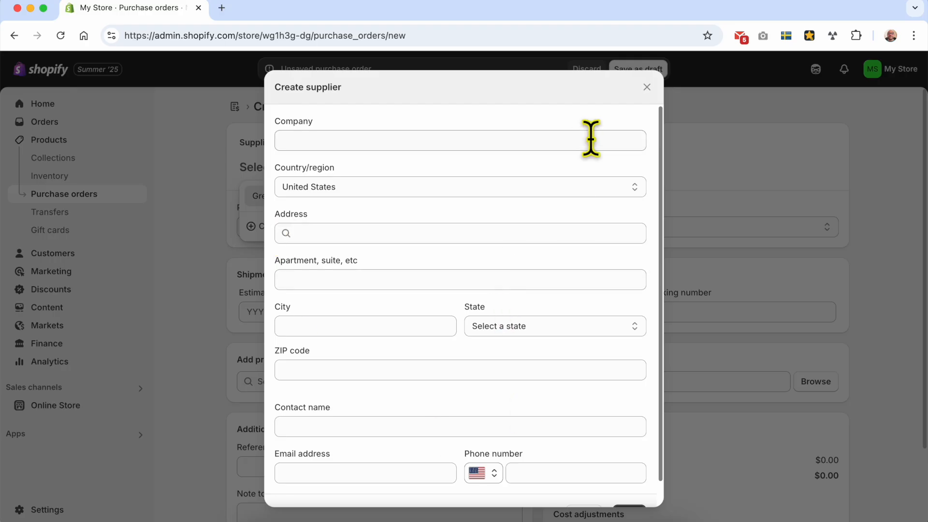
pyautogui.click(646, 87)
# Choose Green Valley Naturals as the supplier of the purchase order.
pyautogui.click(319, 170)
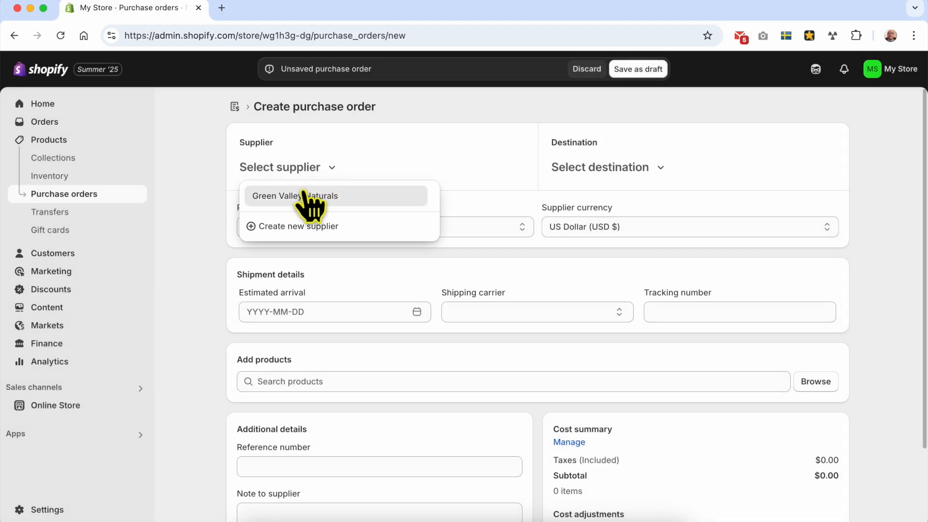
pyautogui.click(310, 195)
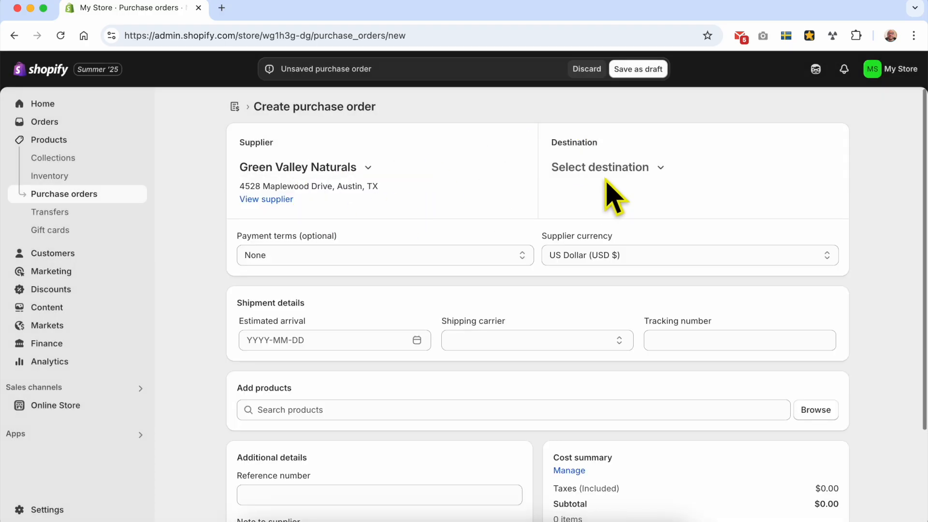
# Check the available destinations and review the store's locations settings in a separate browser tab, returning to the purchase order.
pyautogui.click(638, 167)
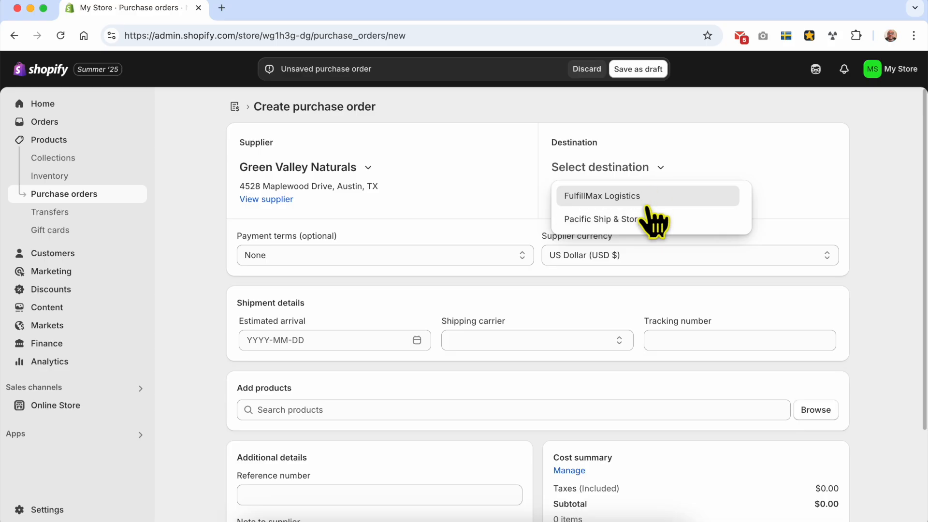
pyautogui.click(227, 213)
pyautogui.keyDown('super'); pyautogui.click(49, 511); pyautogui.keyUp('super')
pyautogui.click(310, 13)
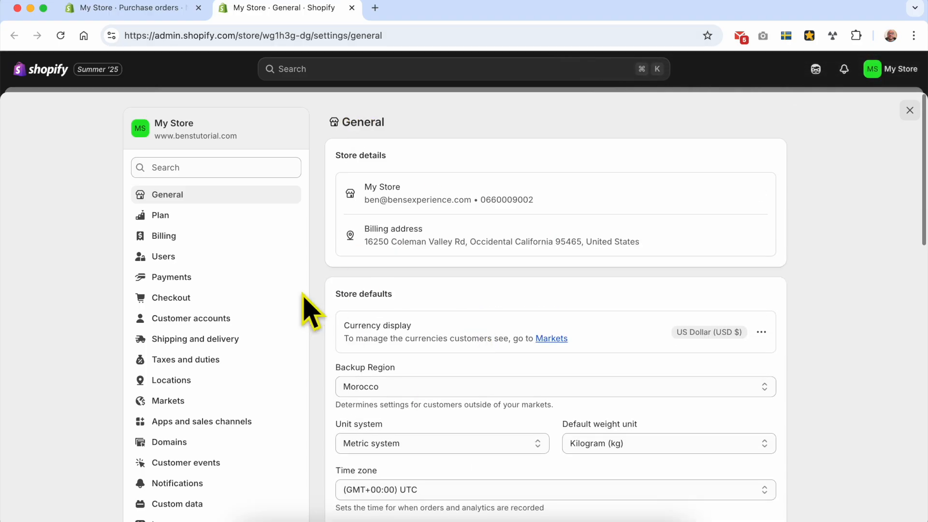
pyautogui.click(213, 382)
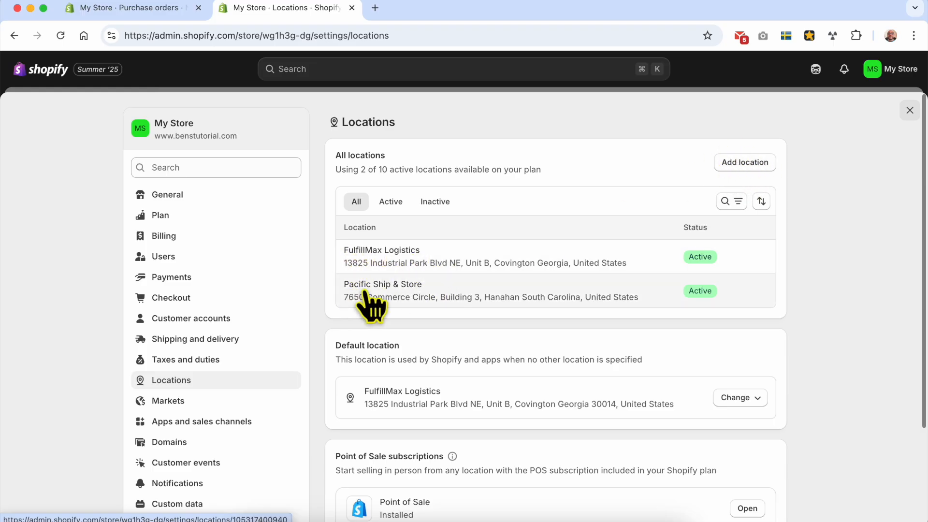
pyautogui.click(157, 14)
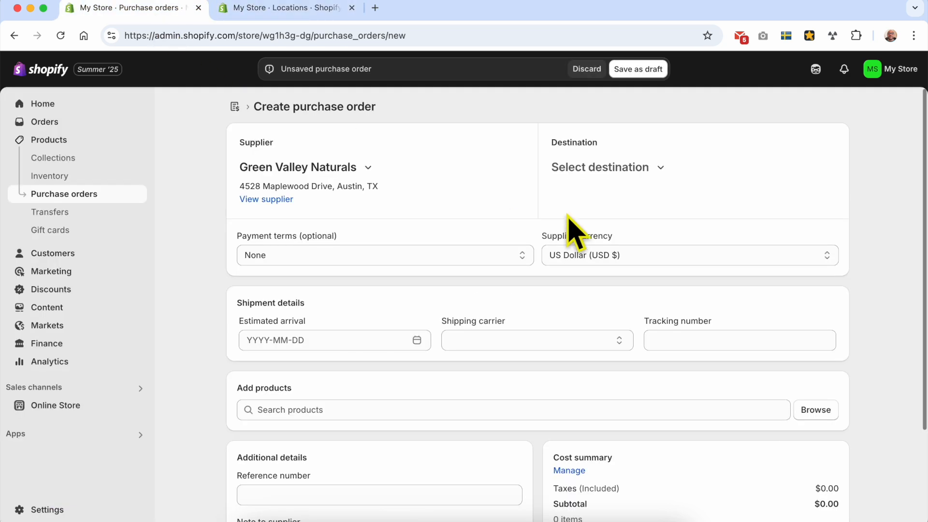
# Set the purchase order's destination to Pacific Ship & Store and its payment terms to Cash on delivery.
pyautogui.click(626, 164)
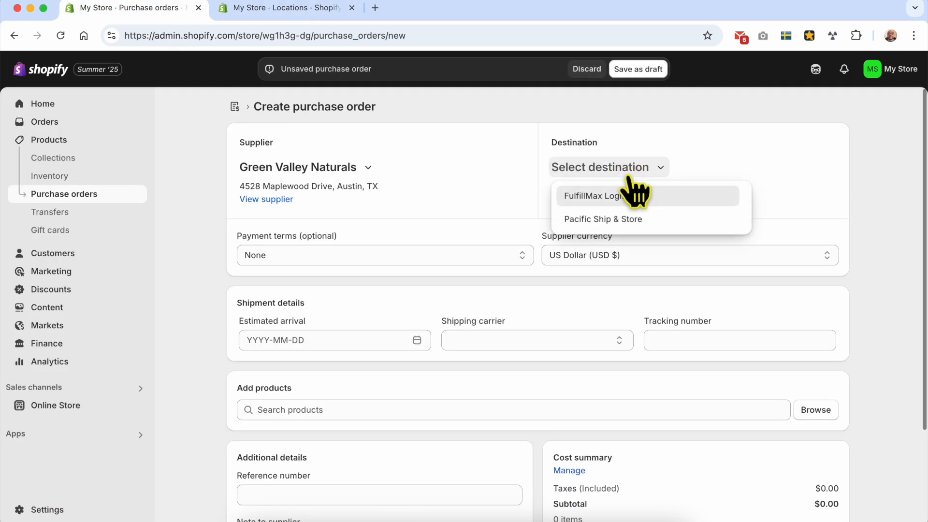
pyautogui.click(628, 220)
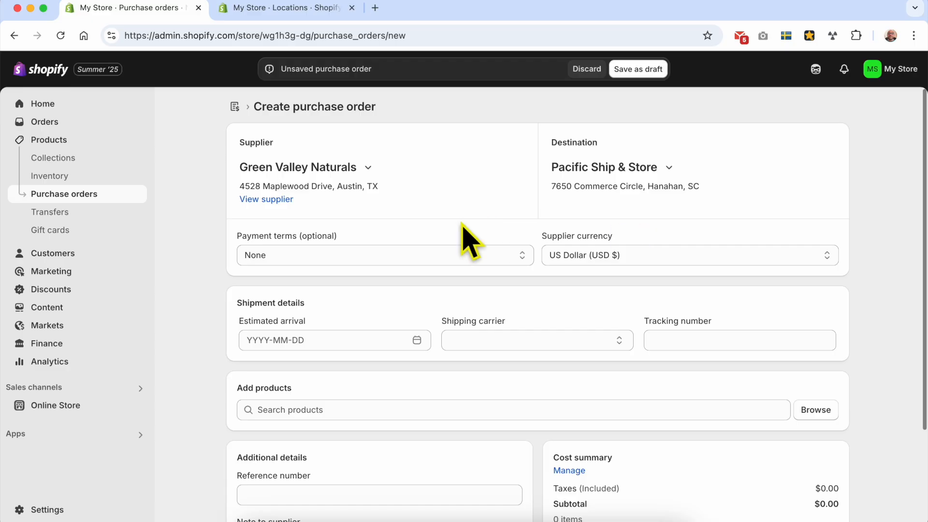
pyautogui.click(364, 256)
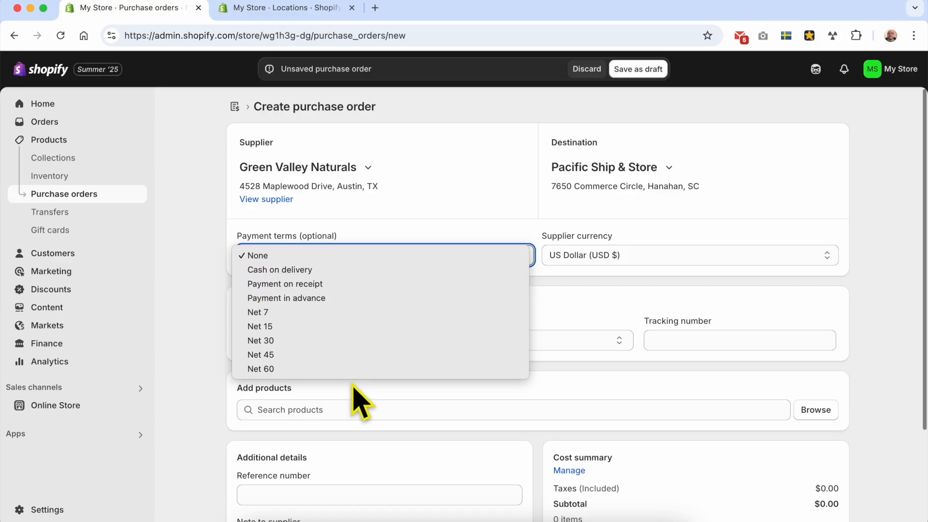
pyautogui.click(360, 271)
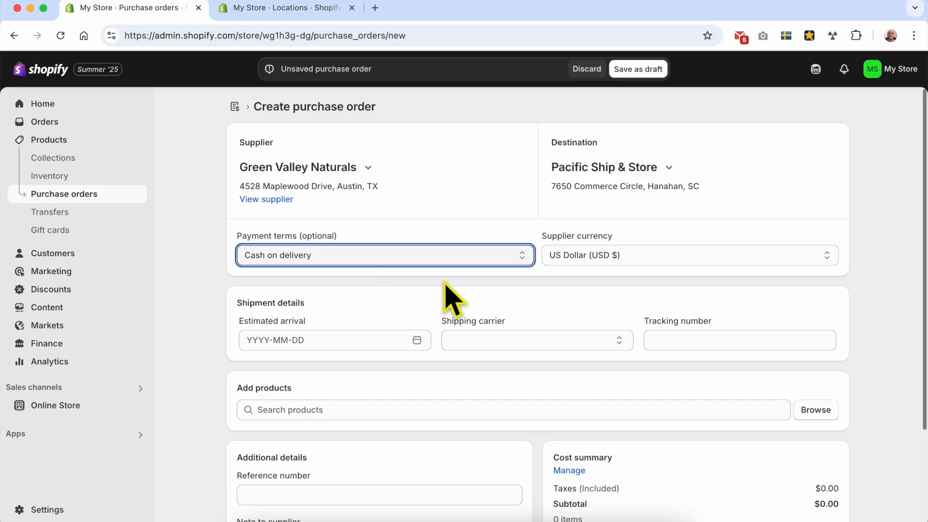
# Set the supplier currency to US Dollar (USD $).
pyautogui.click(614, 259)
pyautogui.click(614, 256)
pyautogui.click(616, 255)
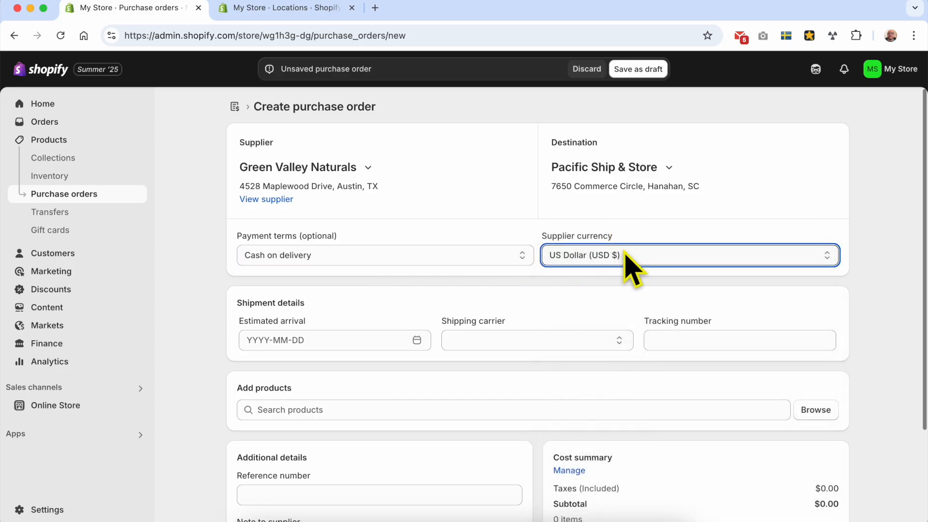
pyautogui.click(630, 269)
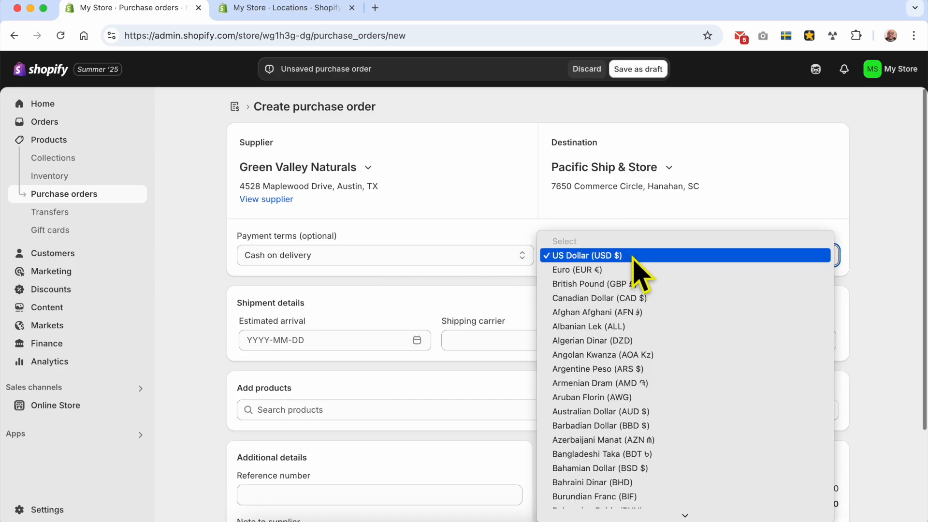
pyautogui.click(635, 259)
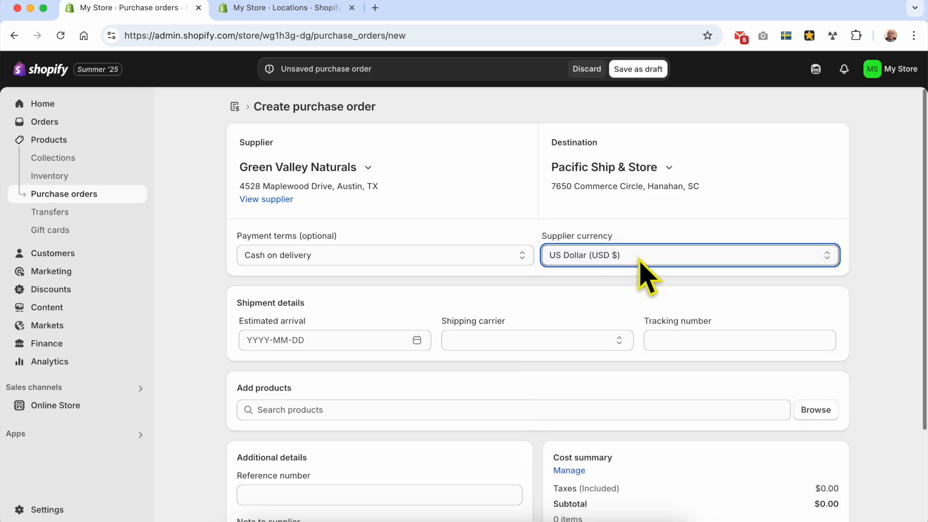
pyautogui.click(567, 275)
# Set the shipment's estimated arrival date to 2025-06-01.
pyautogui.scroll(-1, 339, 323)
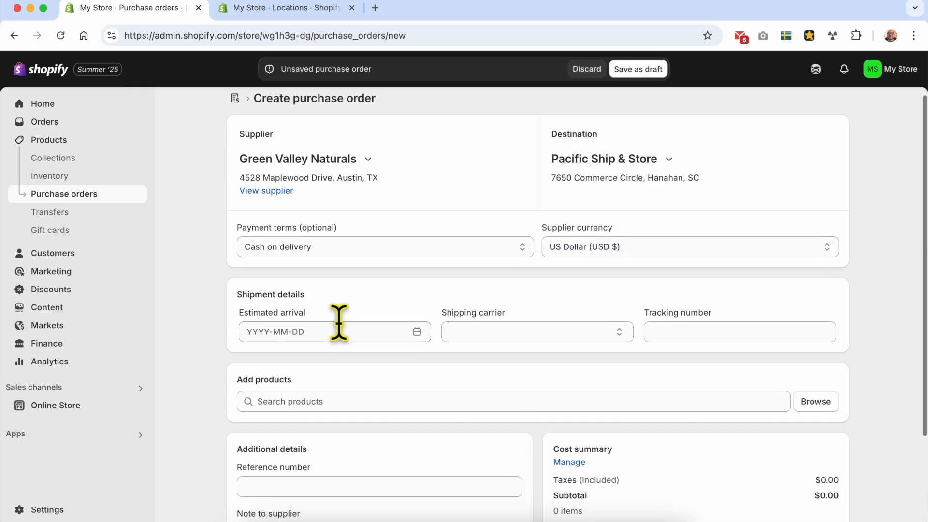
pyautogui.scroll(-1, 339, 323)
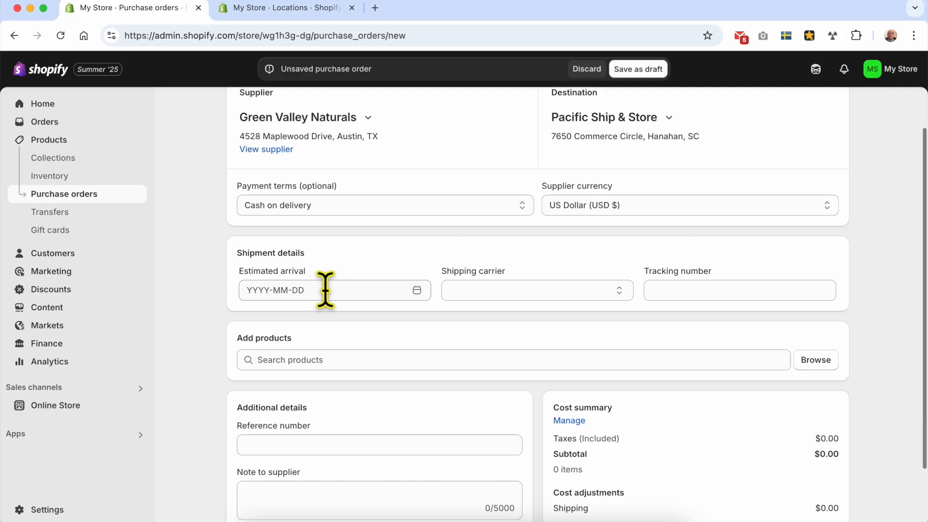
pyautogui.click(326, 290)
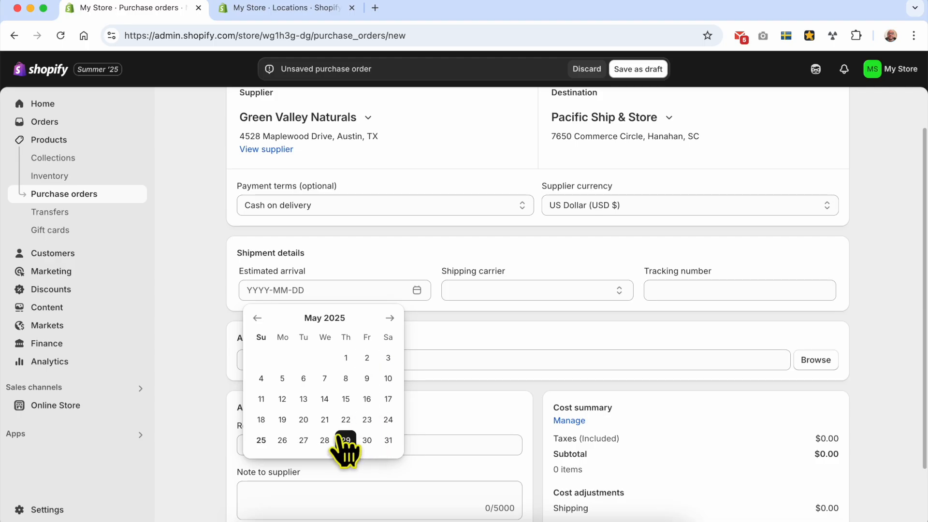
pyautogui.click(390, 318)
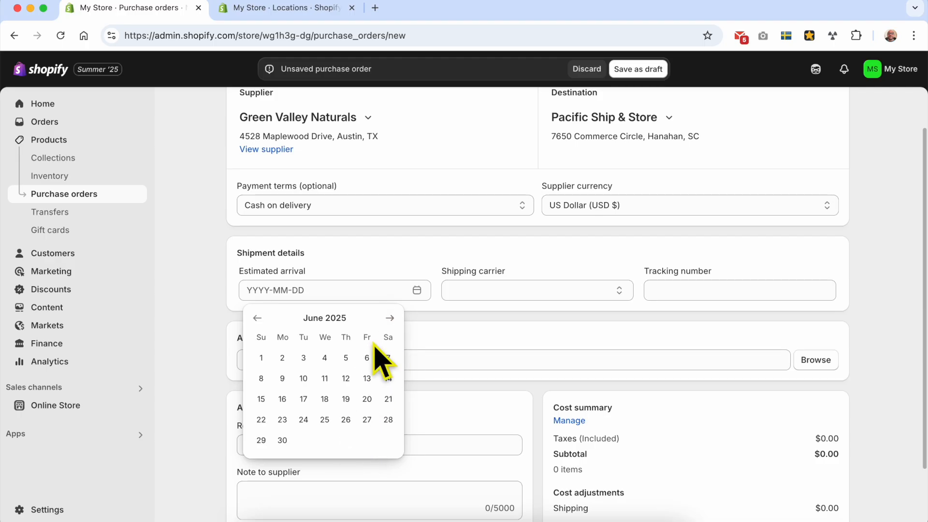
pyautogui.click(261, 358)
# Search the shipping carriers for "dhl" and choose DHL Express for the shipment.
pyautogui.click(481, 290)
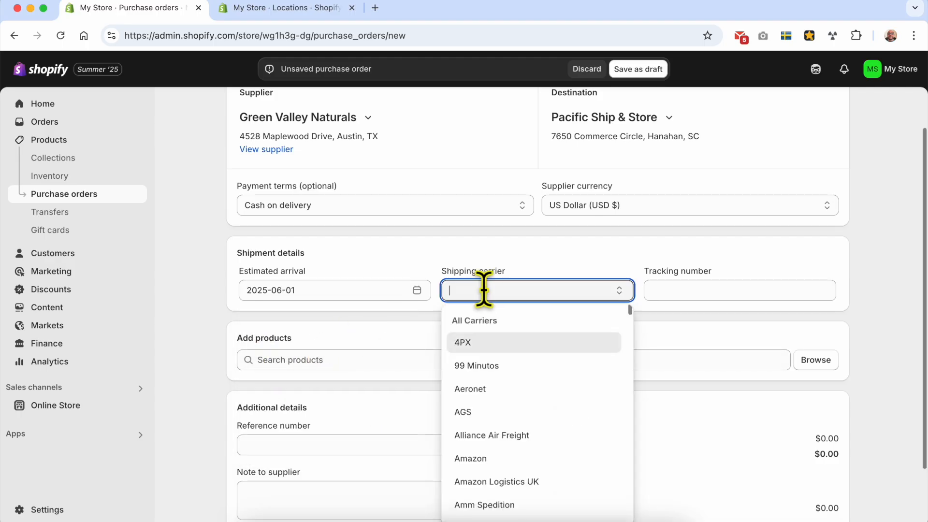
pyautogui.scroll(-3, 551, 377)
pyautogui.scroll(-10, 553, 392)
pyautogui.scroll(-20, 553, 390)
pyautogui.scroll(-10, 553, 391)
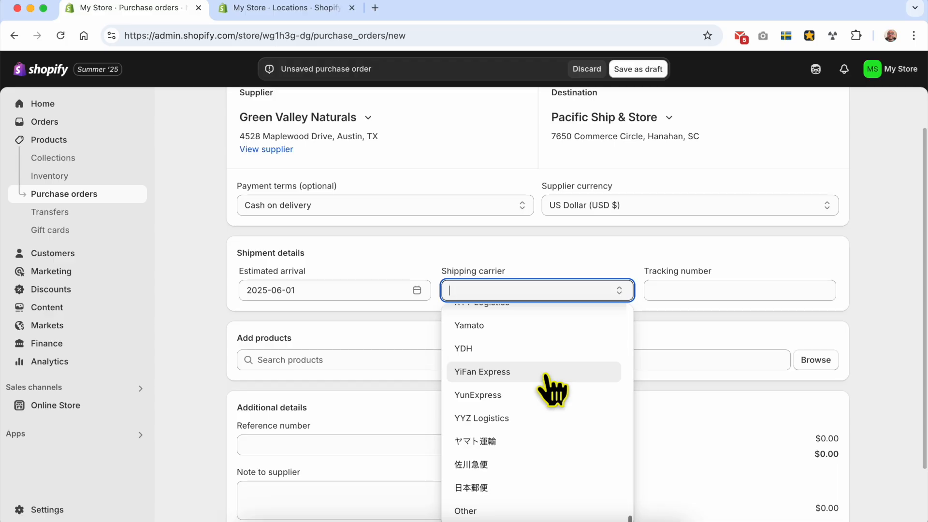
pyautogui.write('dhl')
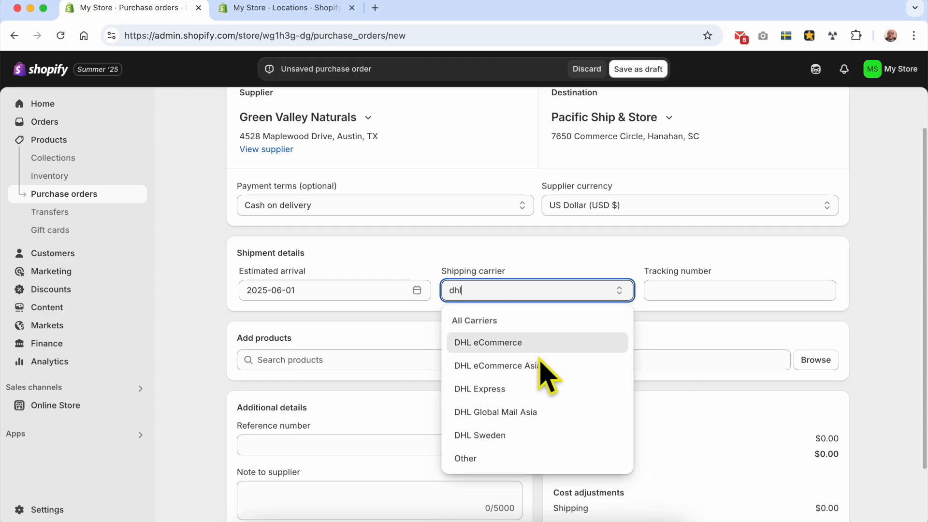
pyautogui.click(536, 389)
# Copy the tracking number from the sample data text document into the shipment's tracking number field.
pyautogui.click(715, 290)
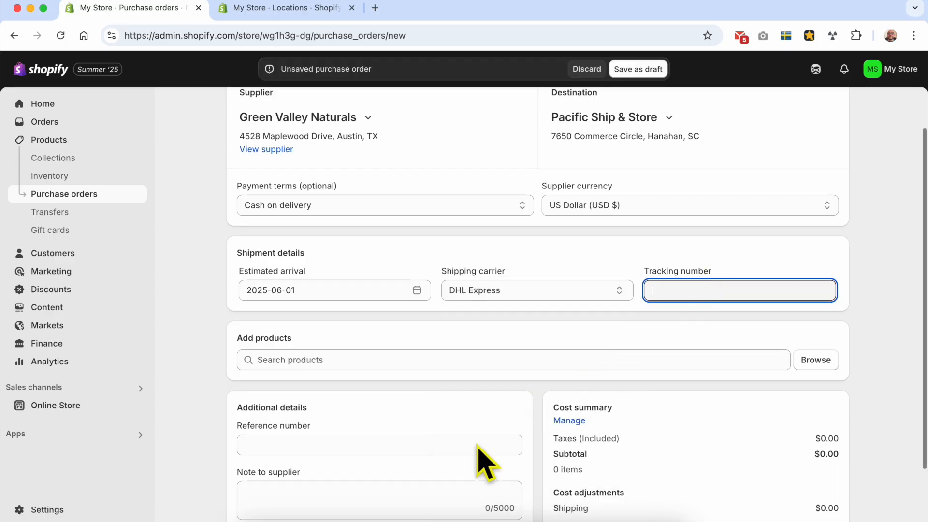
pyautogui.click(329, 516)
pyautogui.doubleClick(531, 291)
pyautogui.press('super+c')
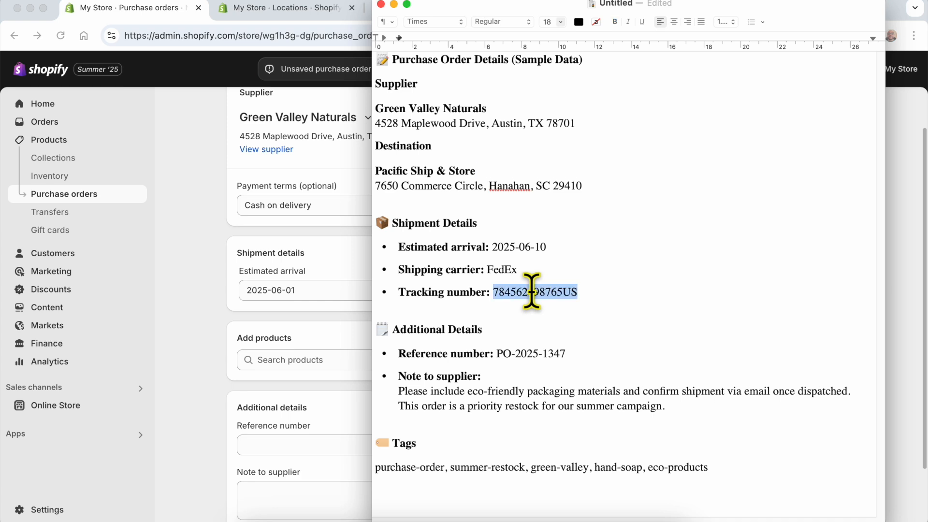
pyautogui.moveTo(518, 63); pyautogui.dragTo(576, 58)
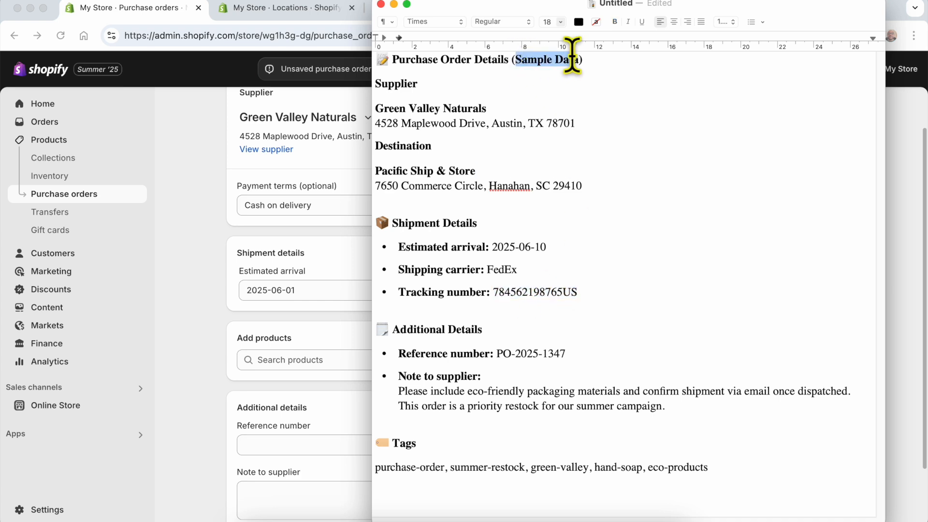
pyautogui.click(218, 305)
pyautogui.press('super+v')
pyautogui.click(452, 343)
# Open the product selection list for the purchase order.
pyautogui.scroll(-3, 341, 319)
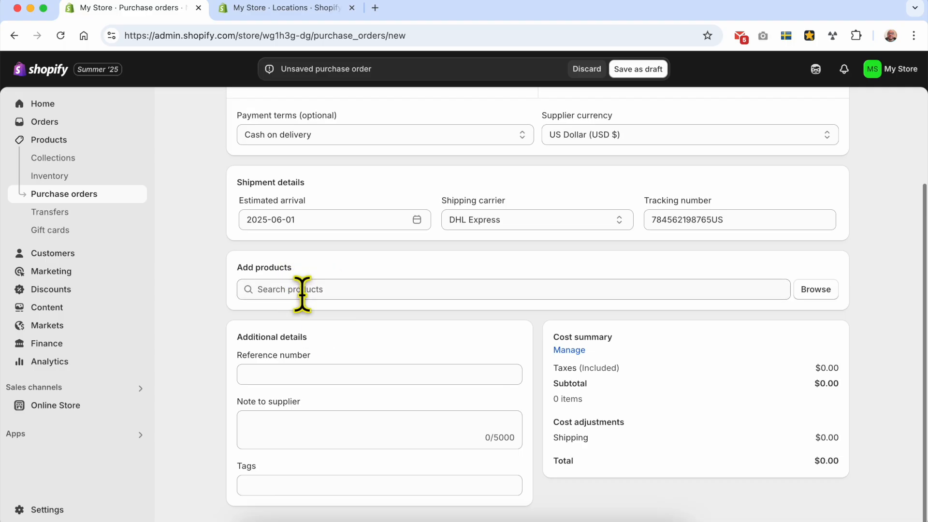
pyautogui.click(822, 300)
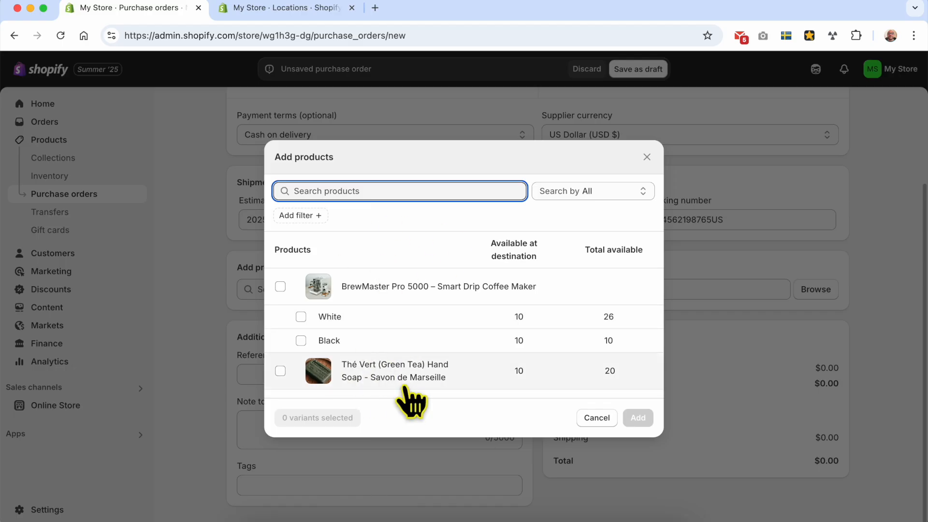
pyautogui.click(280, 287)
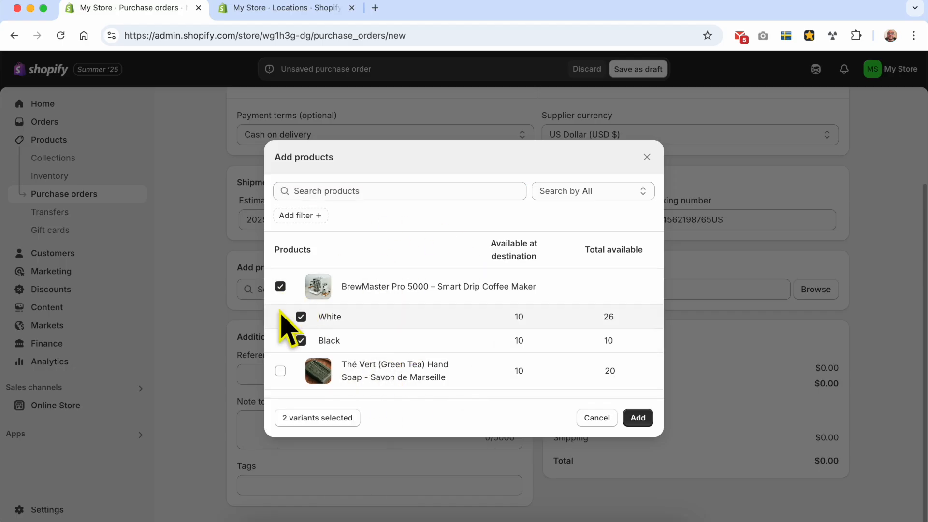
pyautogui.click(281, 371)
pyautogui.click(281, 288)
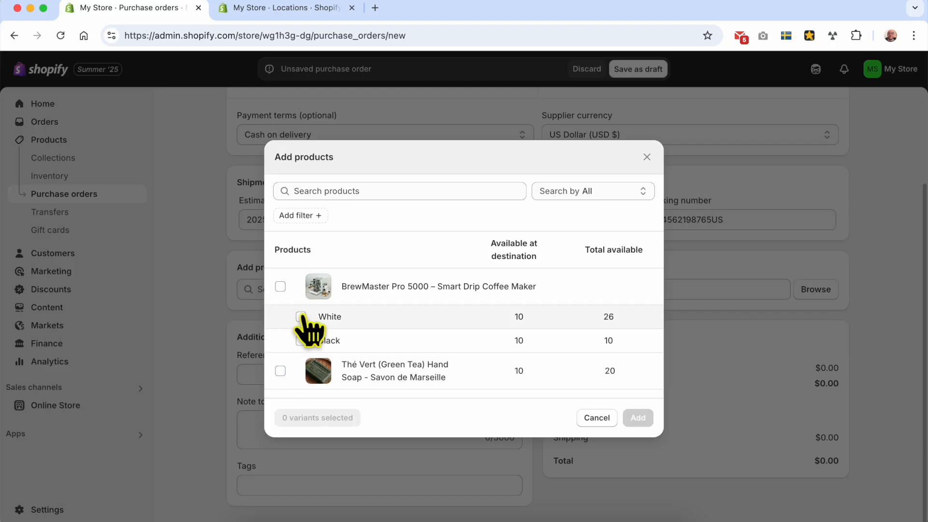
pyautogui.click(300, 317)
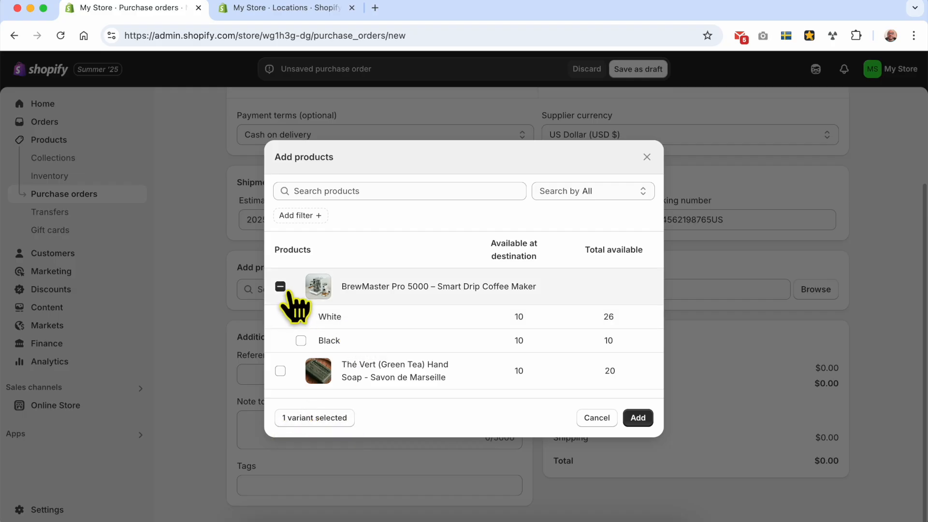
pyautogui.click(301, 317)
# Add the Thé Vert (Green Tea) Hand Soap - Savon de Marseille to the purchase order.
pyautogui.click(280, 371)
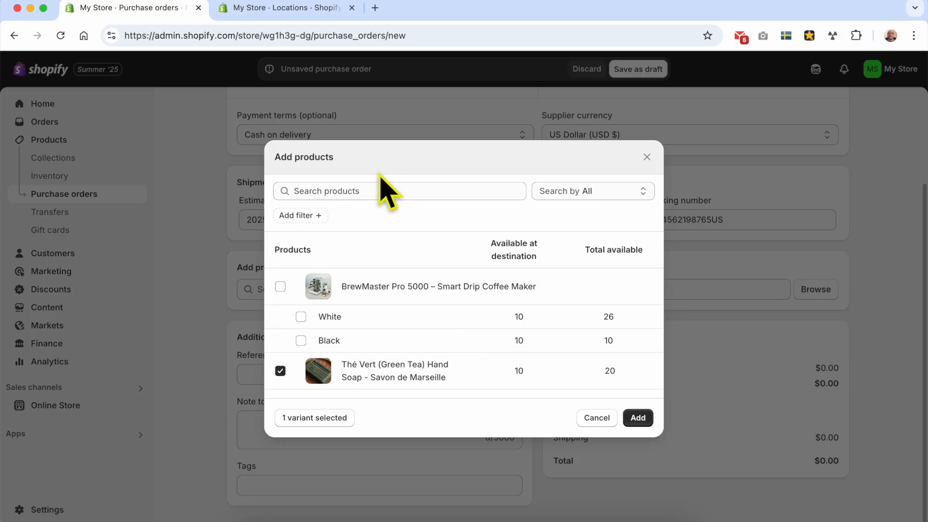
pyautogui.click(363, 190)
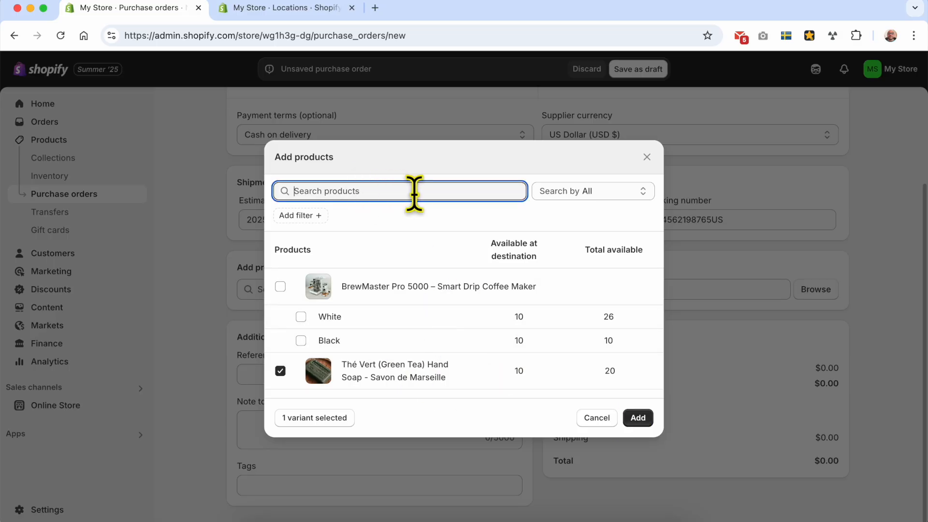
pyautogui.click(638, 417)
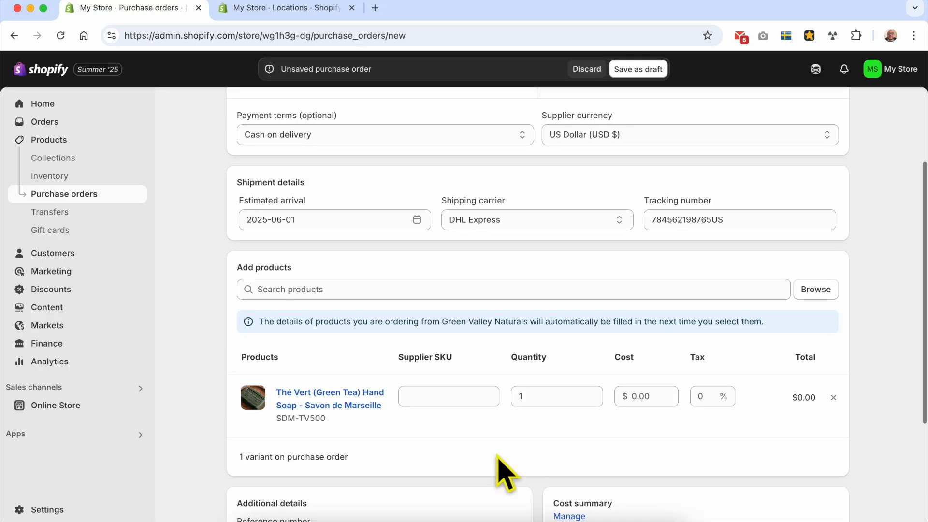
# Set the hand soap's order quantity to 3.
pyautogui.scroll(-1, 425, 451)
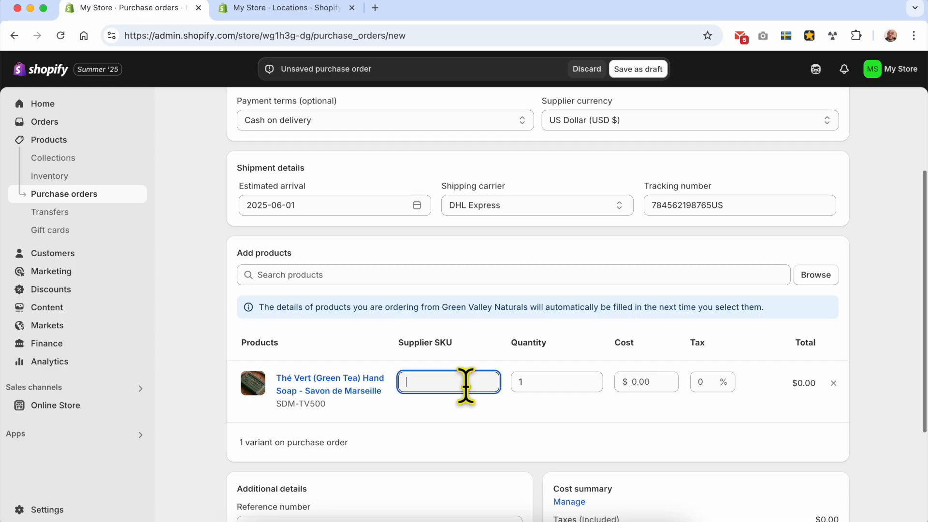
pyautogui.click(583, 388)
pyautogui.doubleClick(593, 379)
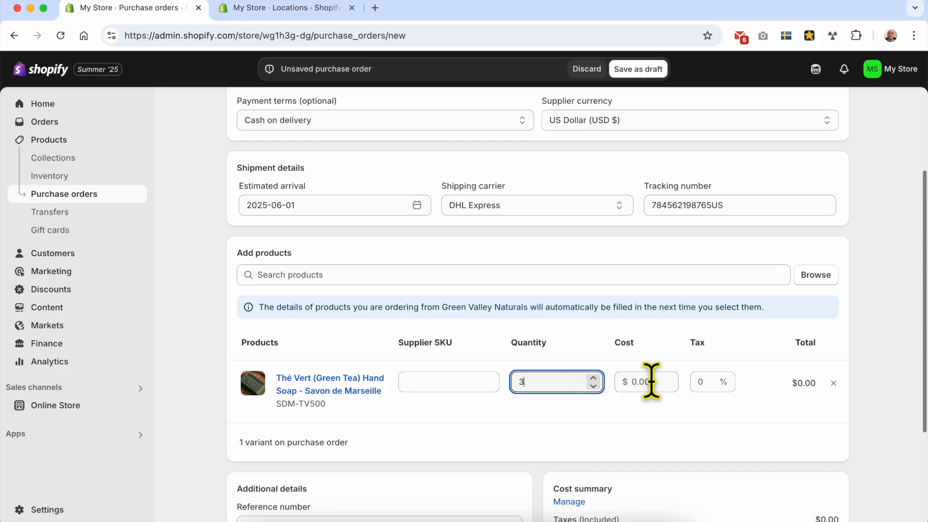
pyautogui.click(634, 382)
pyautogui.click(708, 382)
# Copy the hand soap's product SKU, SDM-TV500, into its Supplier SKU field.
pyautogui.doubleClick(311, 404)
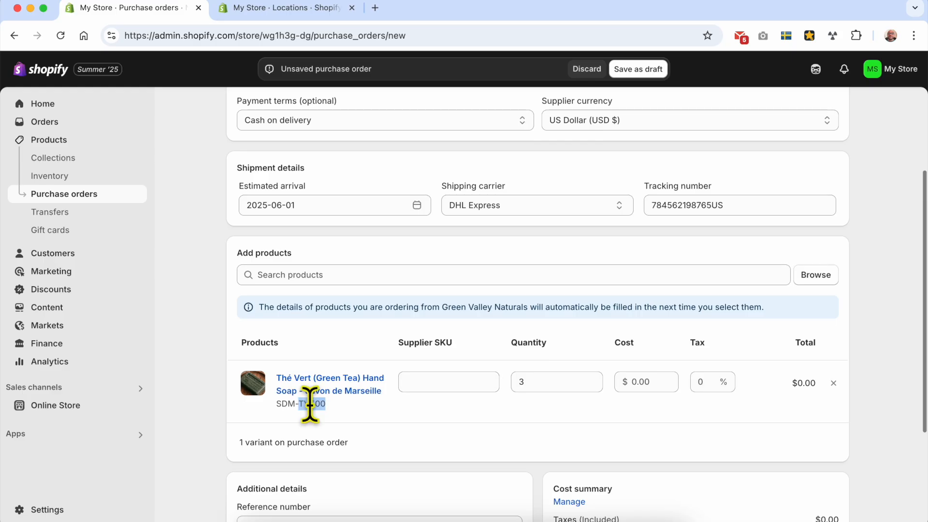
pyautogui.click(428, 411)
pyautogui.moveTo(317, 404); pyautogui.dragTo(285, 405)
pyautogui.press('super+c')
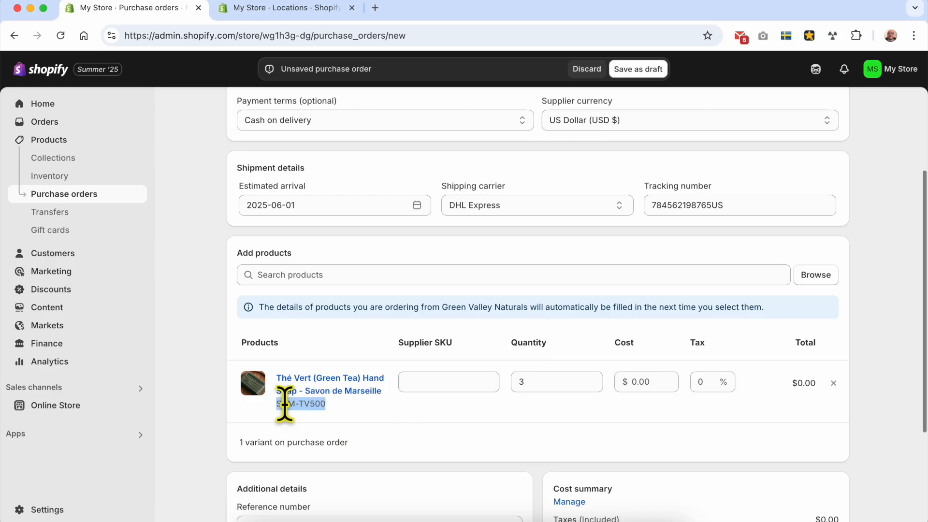
pyautogui.click(435, 379)
pyautogui.press('super+v')
pyautogui.click(489, 428)
# Set the hand soap's quantity to 10, cost to $7.00 and tax to 30%.
pyautogui.click(546, 382)
pyautogui.doubleClick(546, 382)
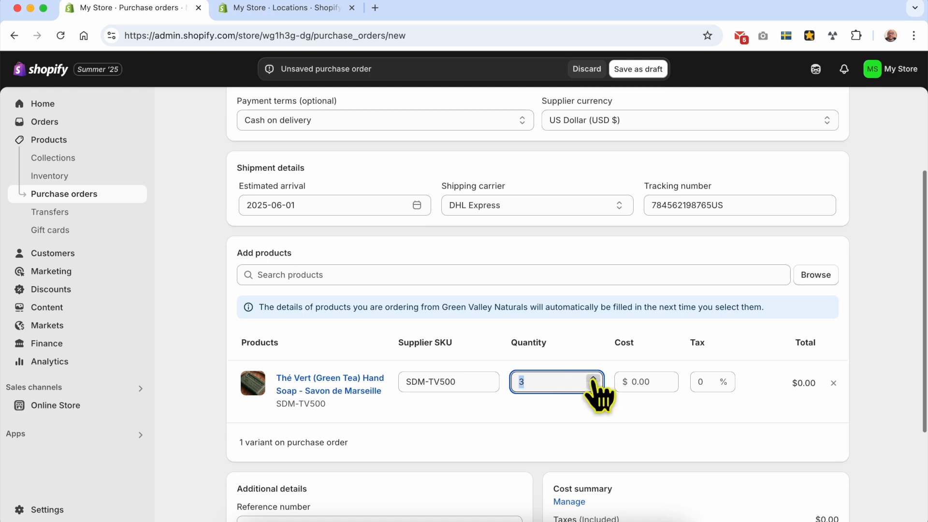
pyautogui.click(656, 405)
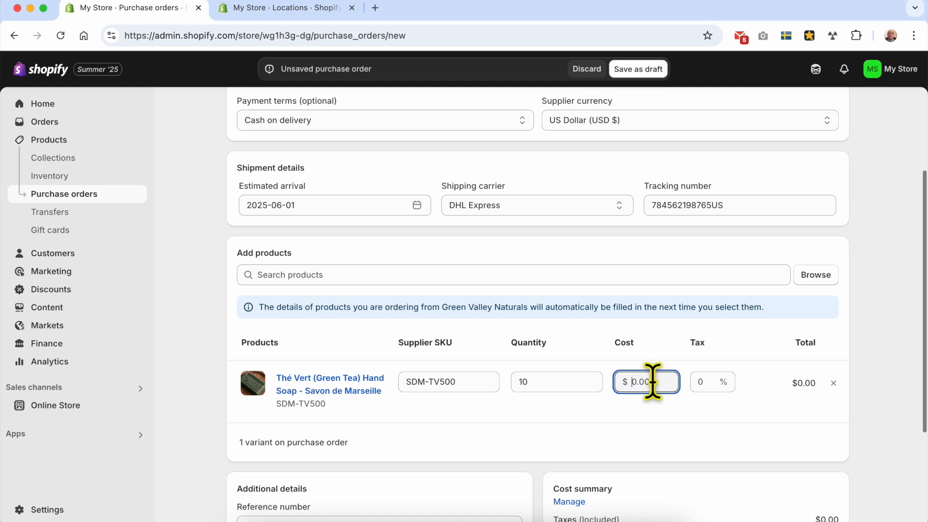
pyautogui.click(683, 419)
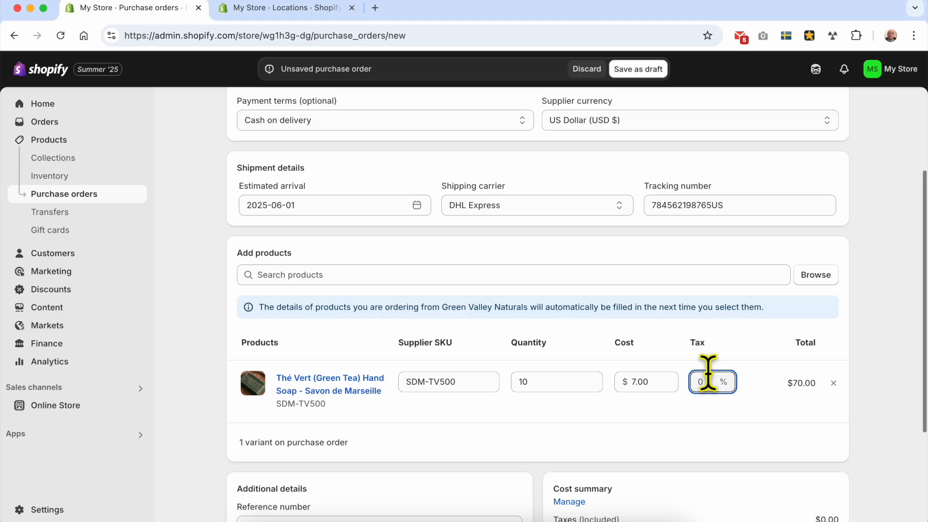
pyautogui.click(721, 419)
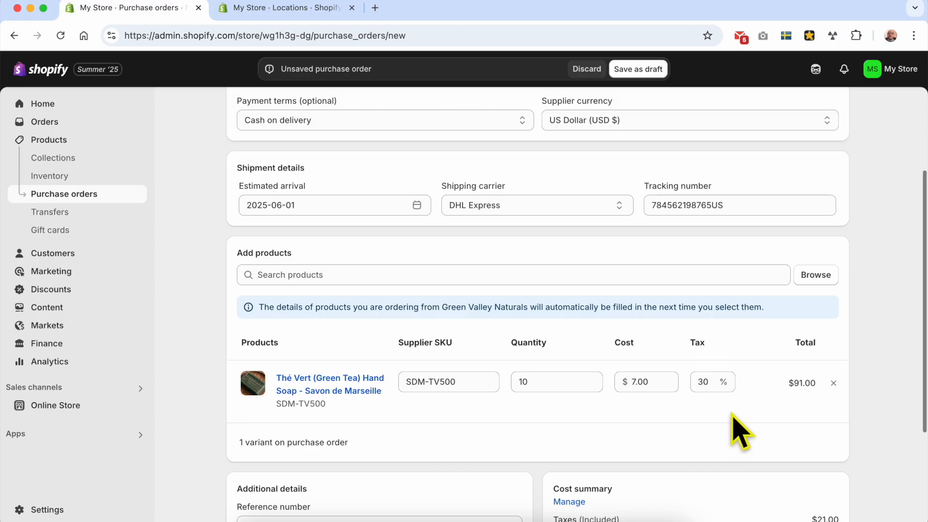
pyautogui.moveTo(818, 385); pyautogui.dragTo(788, 385)
pyautogui.click(775, 402)
pyautogui.moveTo(260, 306); pyautogui.dragTo(793, 327)
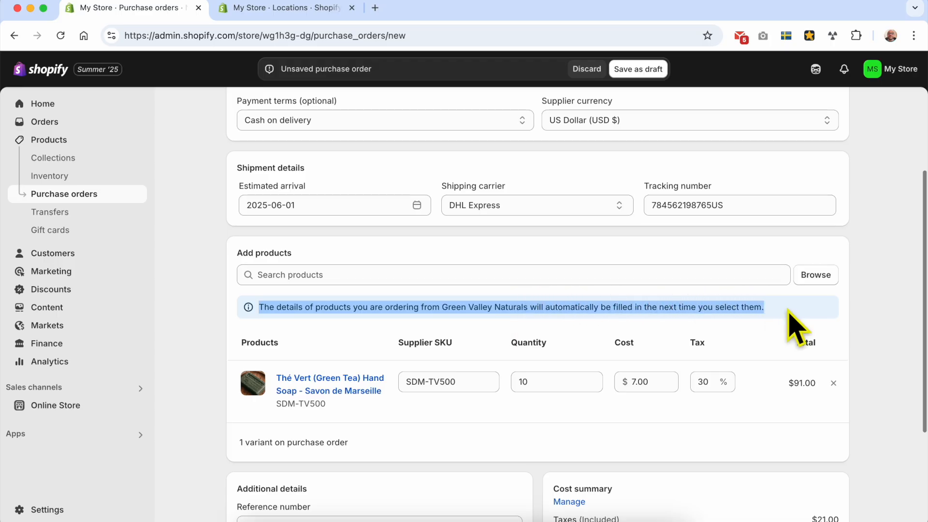
pyautogui.click(796, 328)
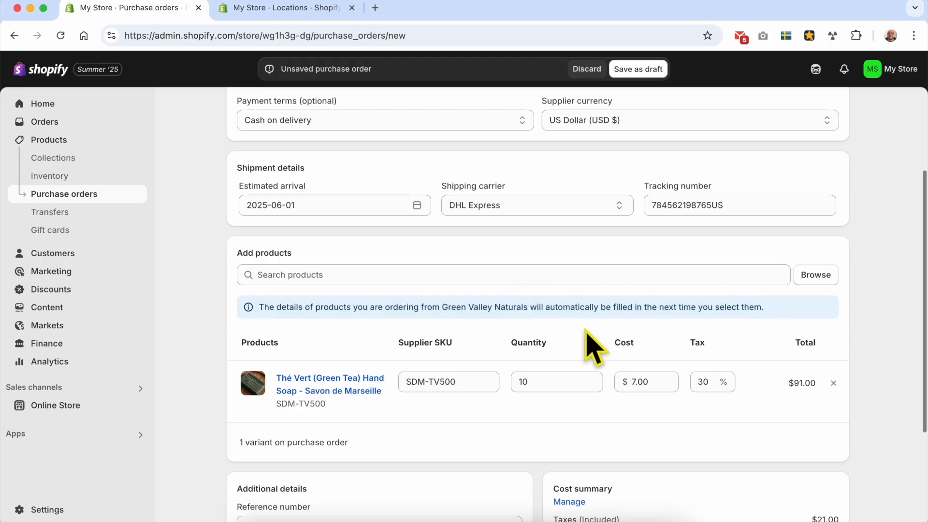
# Add only the Black variant of the BrewMaster Pro 5000 – Smart Drip Coffee Maker to the purchase order.
pyautogui.click(824, 276)
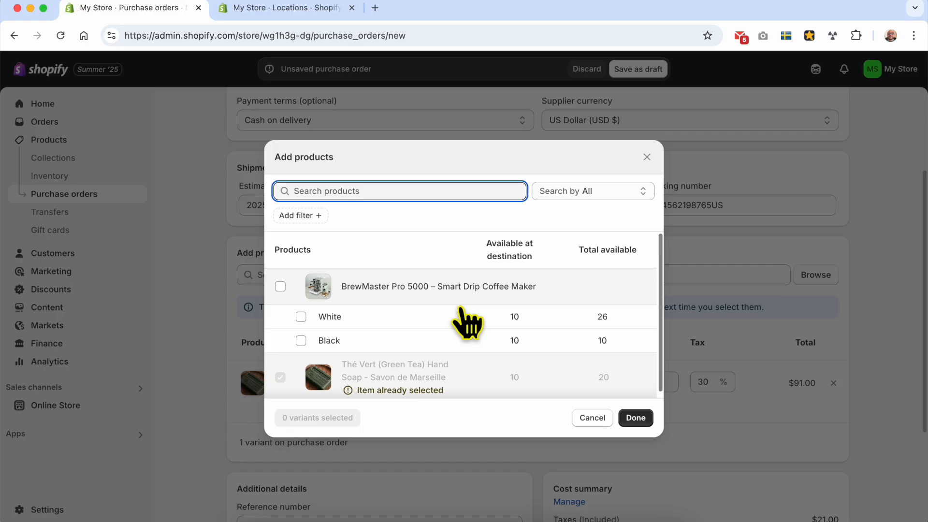
pyautogui.click(280, 286)
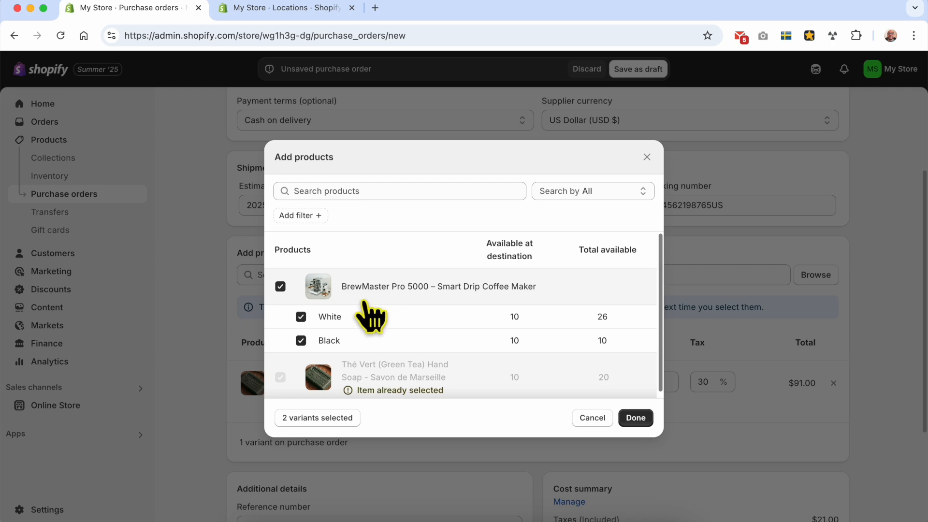
pyautogui.click(301, 317)
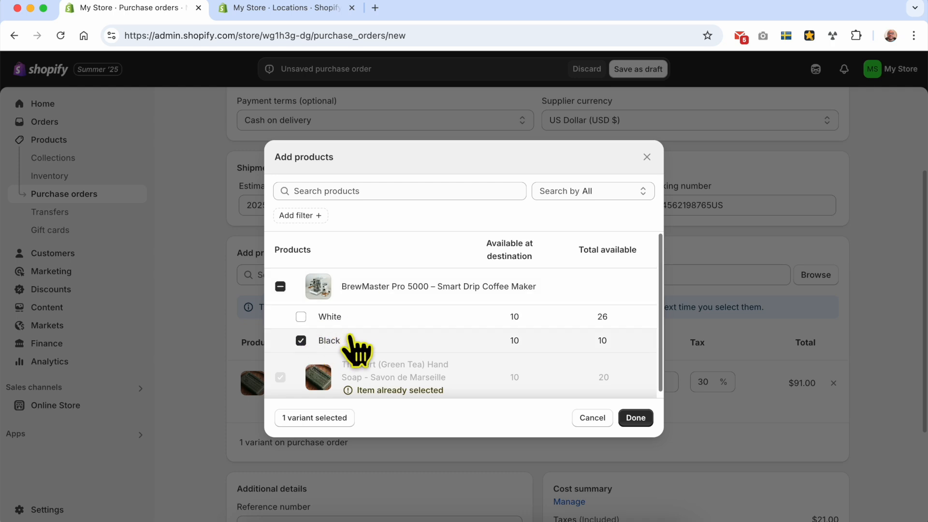
pyautogui.click(637, 418)
# Copy the black coffee maker's SKU, BMP-5000-BLK-2, into its Supplier SKU field.
pyautogui.click(446, 440)
pyautogui.tripleClick(338, 475)
pyautogui.press('super+c')
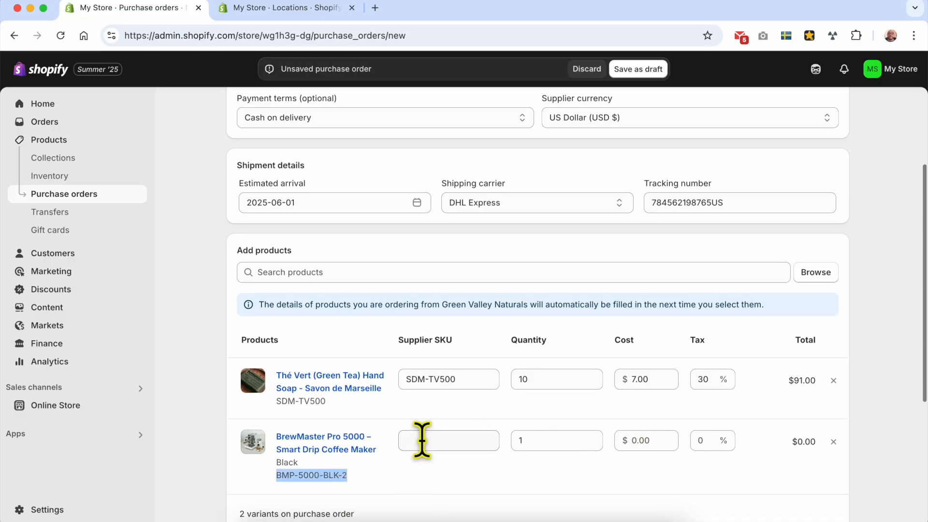
pyautogui.click(477, 437)
pyautogui.press('super+v')
# Set the black coffee maker's quantity to 5, cost to $70.00 and tax to 30%.
pyautogui.click(562, 440)
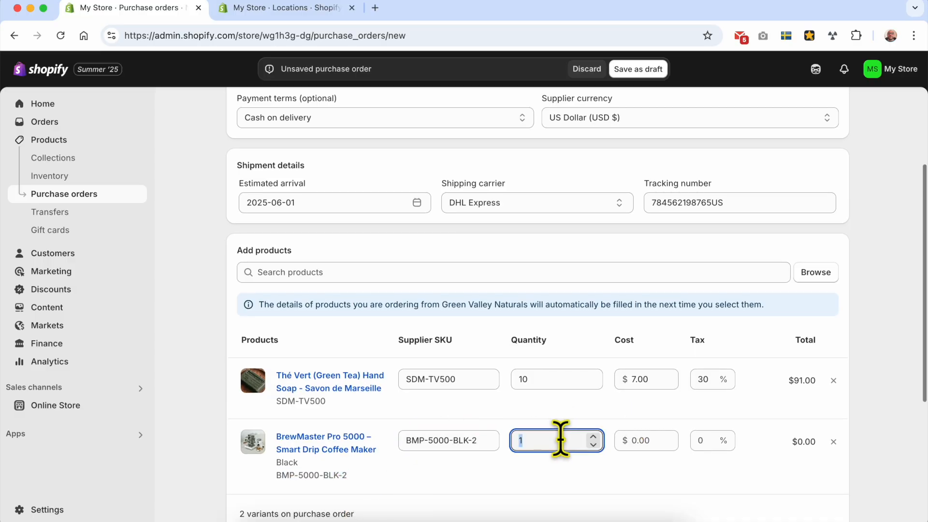
pyautogui.click(662, 440)
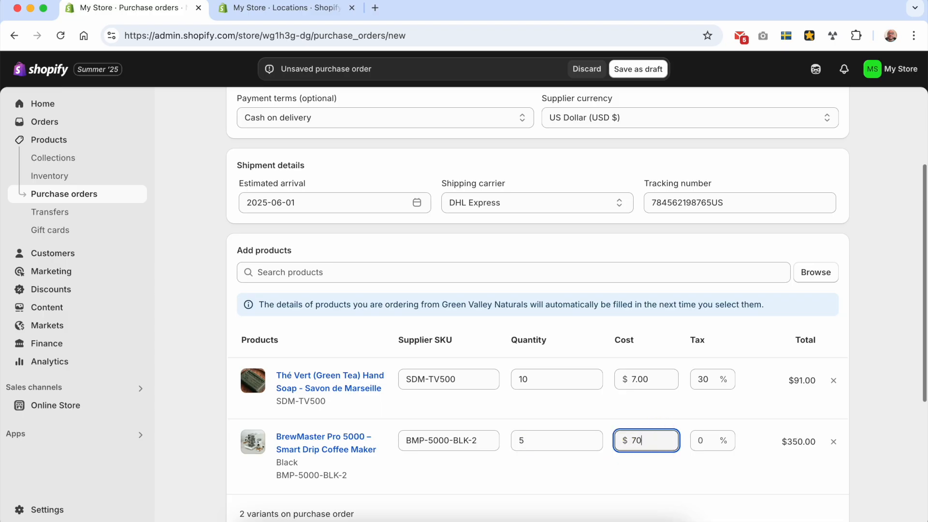
pyautogui.click(710, 441)
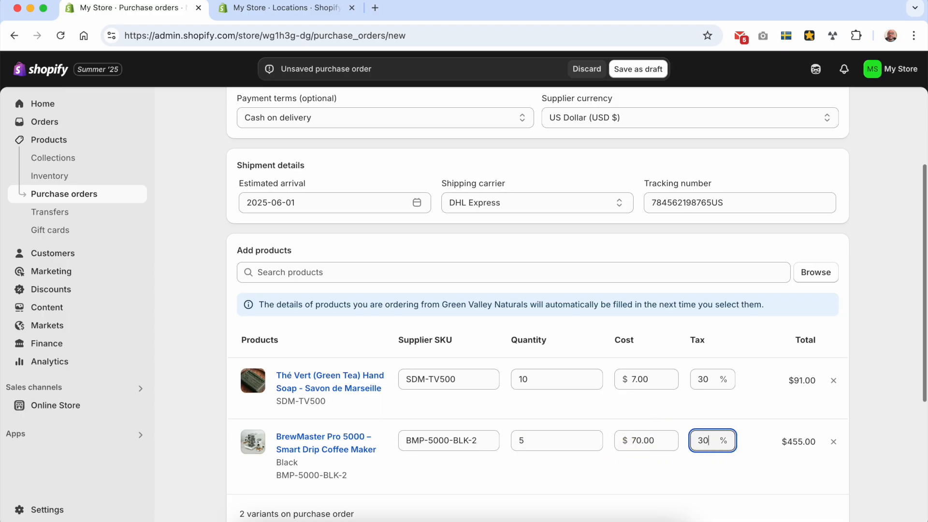
pyautogui.click(710, 503)
# Copy the reference number from the sample data text document into the purchase order's Reference number field.
pyautogui.scroll(-3, 677, 493)
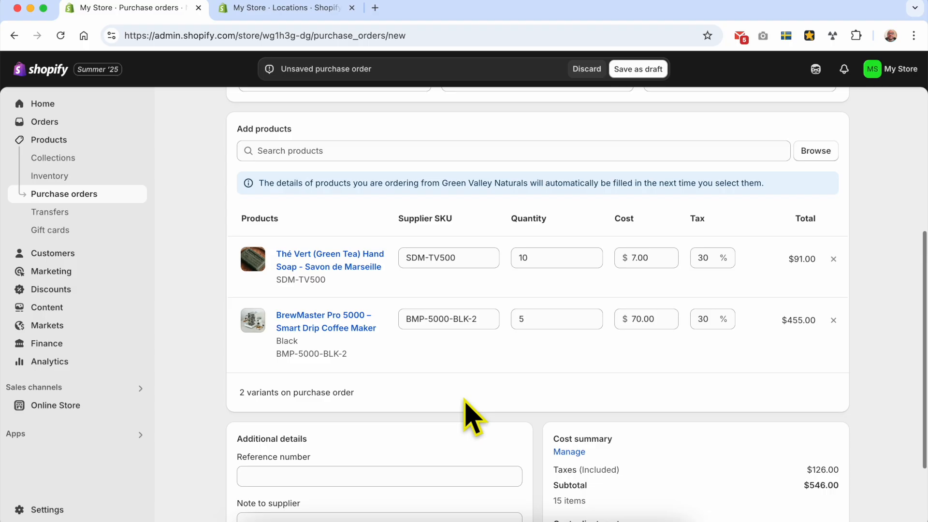
pyautogui.scroll(-3, 488, 401)
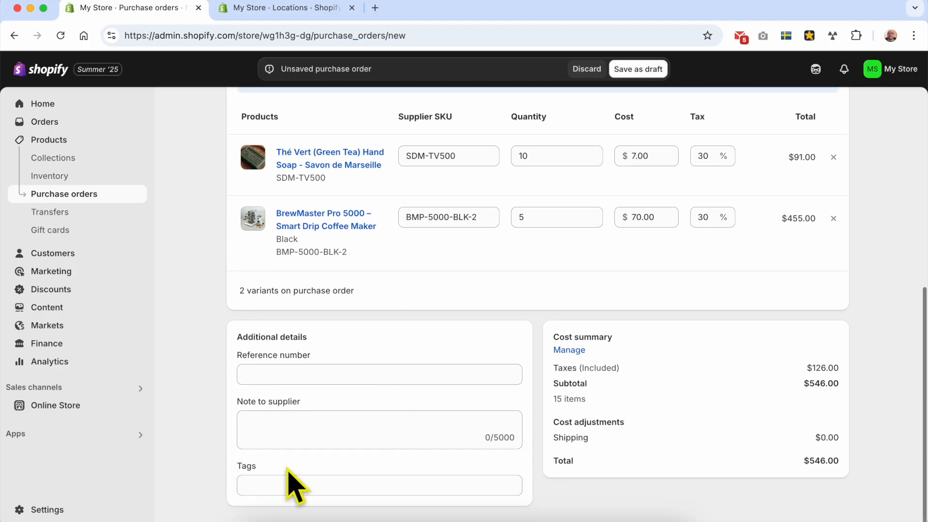
pyautogui.click(268, 374)
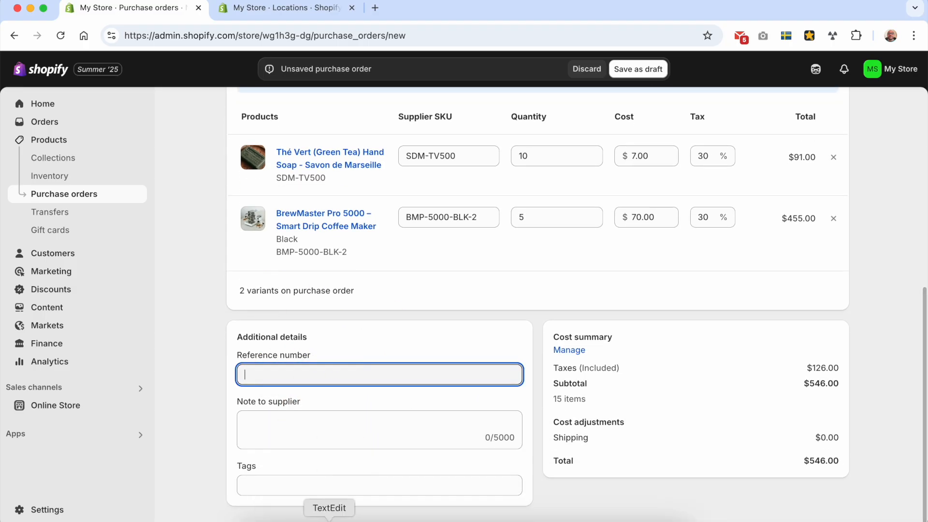
pyautogui.click(325, 515)
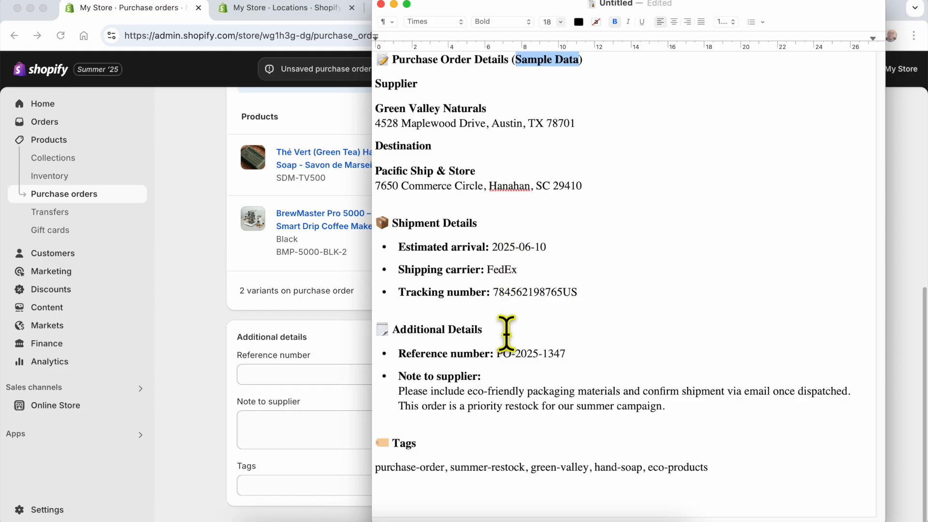
pyautogui.moveTo(498, 353); pyautogui.dragTo(558, 354)
pyautogui.press('super+c')
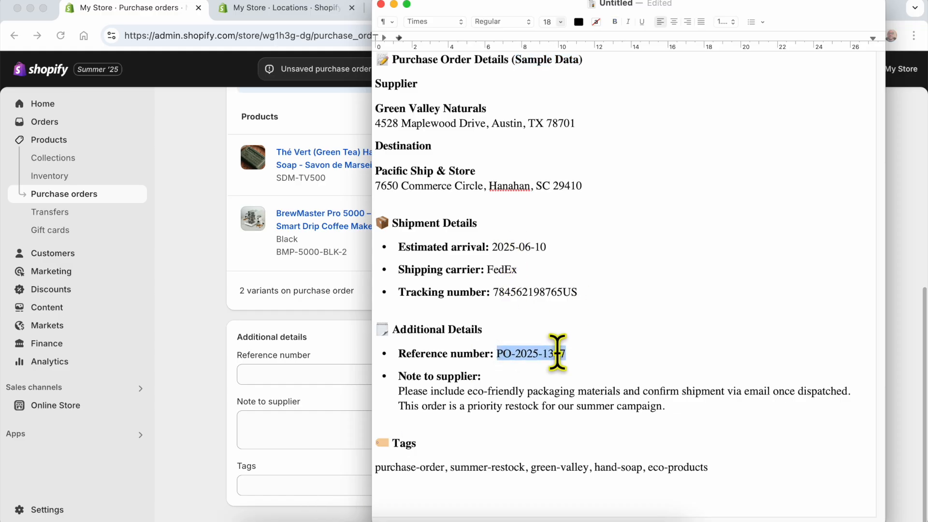
pyautogui.click(292, 374)
pyautogui.press('super+v')
# Copy the two-sentence supplier note about eco-friendly packaging and priority restock from the text document into the Note to supplier field.
pyautogui.tripleClick(273, 402)
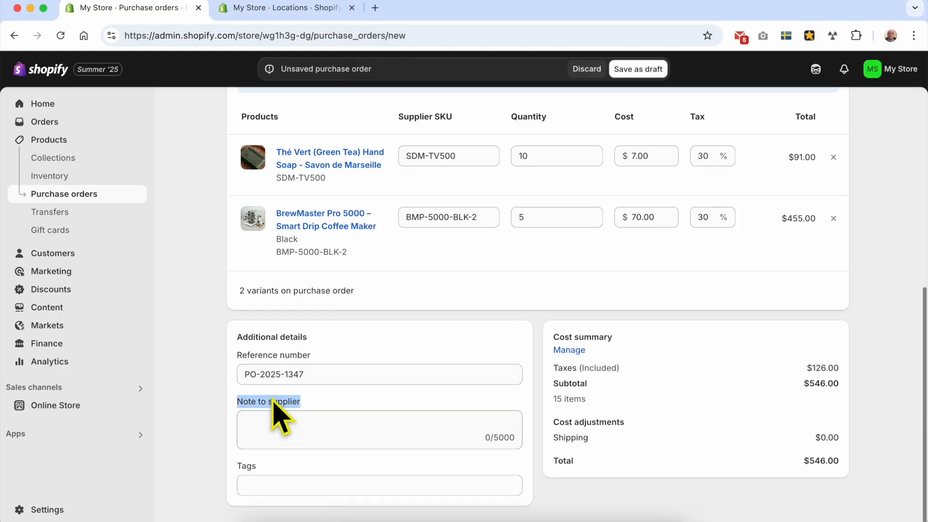
pyautogui.click(329, 518)
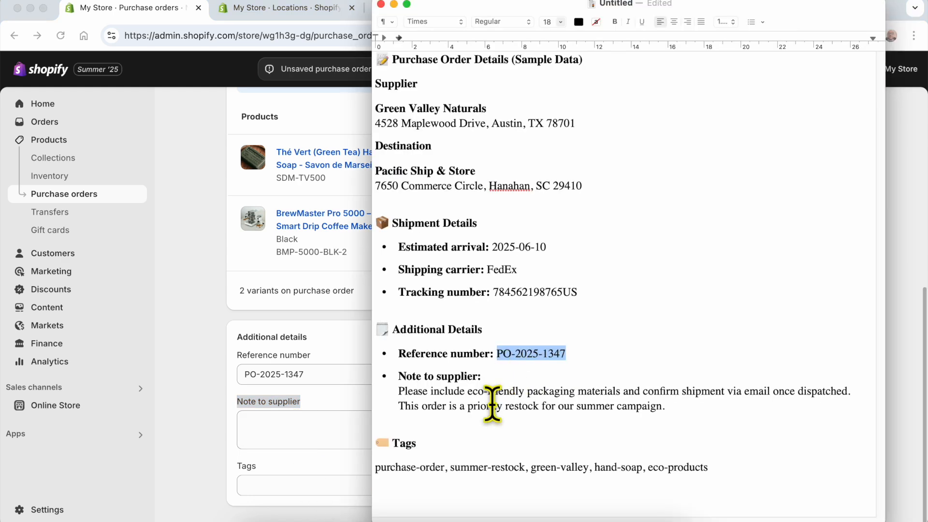
pyautogui.tripleClick(492, 390)
pyautogui.click(524, 391)
pyautogui.moveTo(667, 413); pyautogui.dragTo(393, 385)
pyautogui.press('super+c')
pyautogui.click(289, 435)
pyautogui.press('super+v')
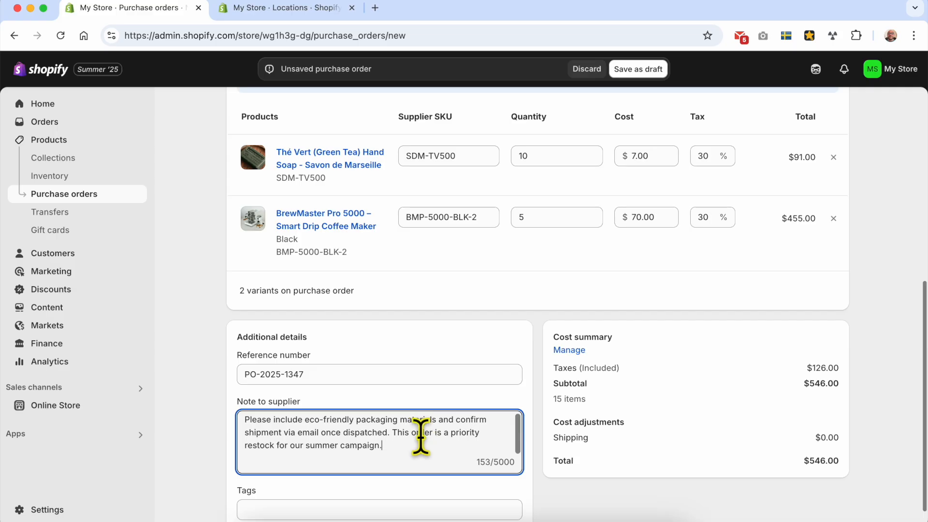
# Copy the tag list from the sample data text document into the Tags field and add only purchase-order as a tag.
pyautogui.scroll(-1, 398, 445)
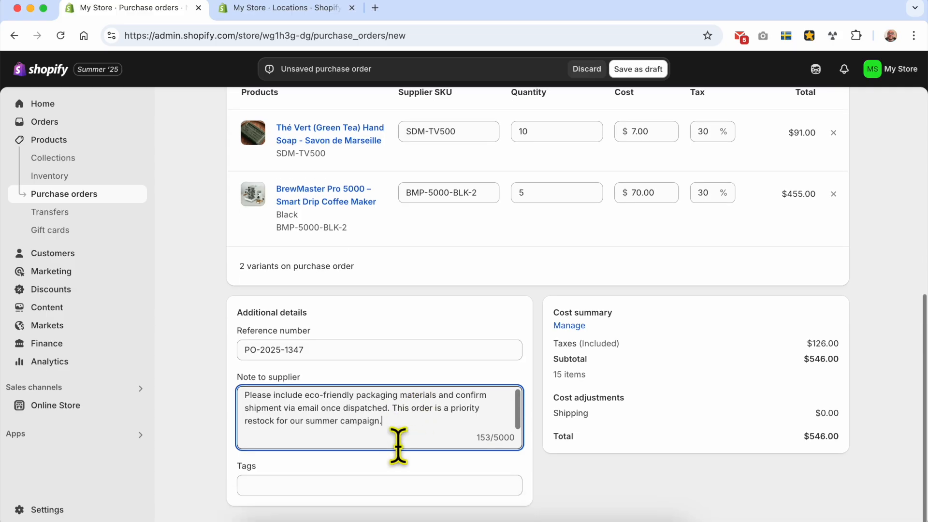
pyautogui.click(269, 514)
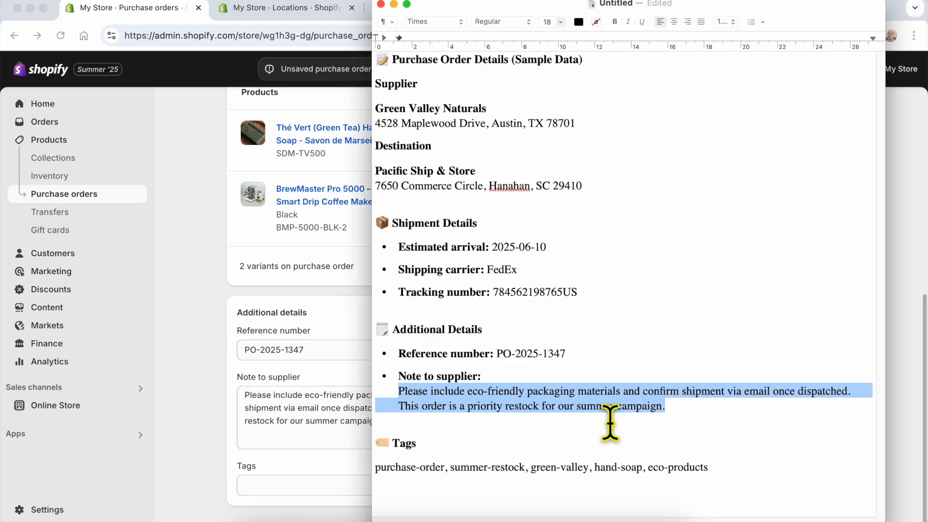
pyautogui.moveTo(699, 467); pyautogui.dragTo(368, 472)
pyautogui.press('super+c')
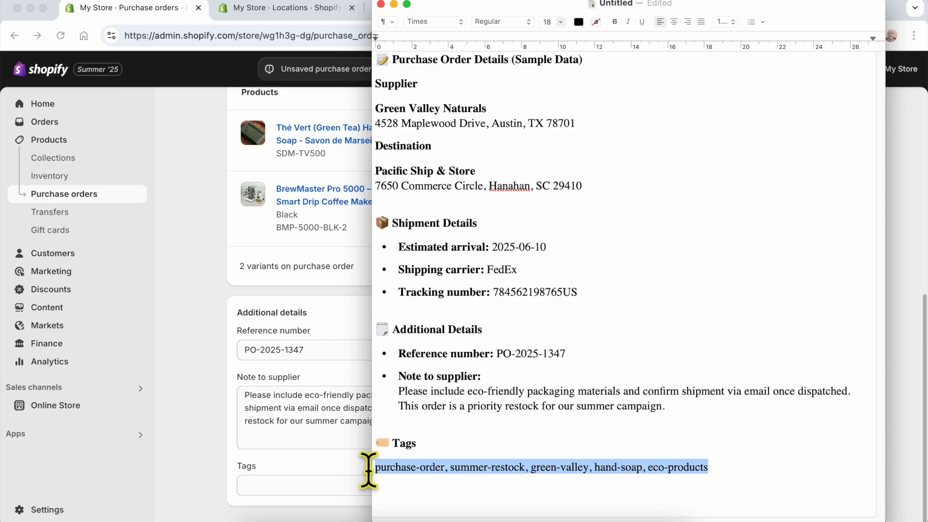
pyautogui.click(287, 484)
pyautogui.press('super+v')
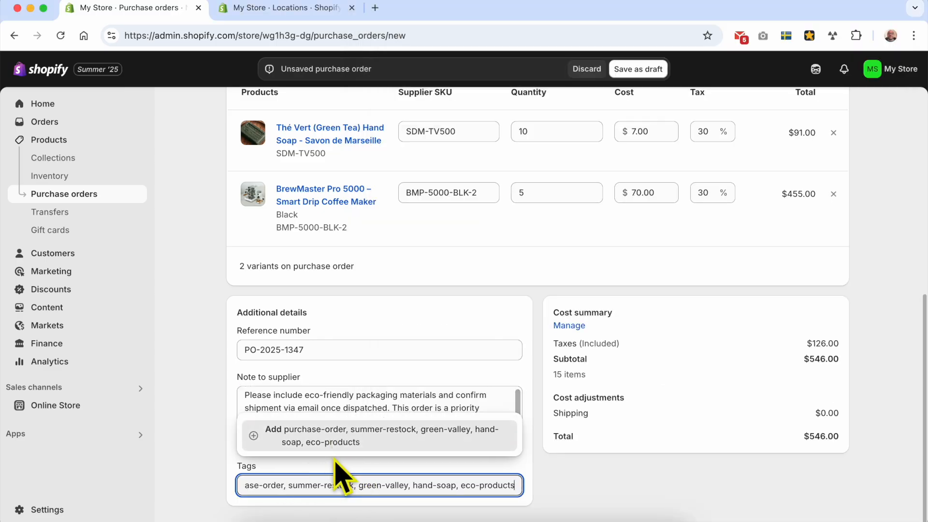
pyautogui.moveTo(283, 487); pyautogui.dragTo(478, 482)
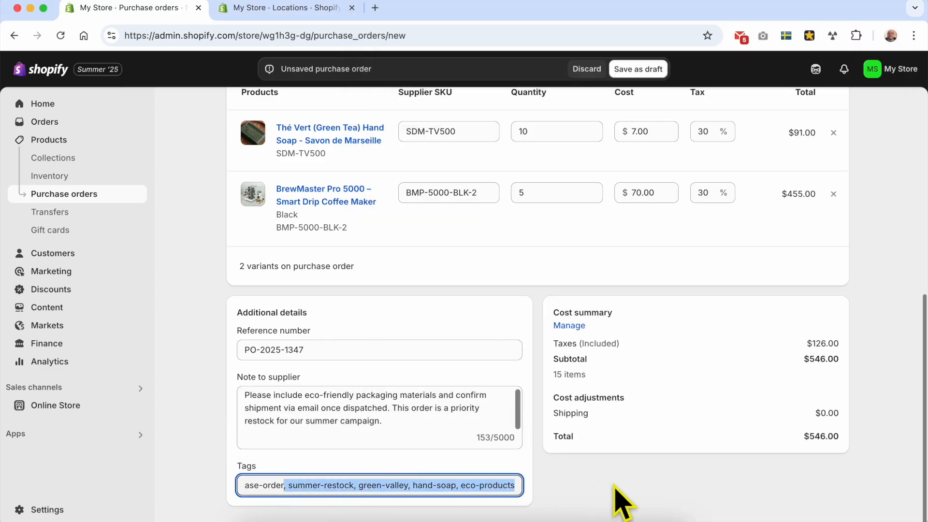
pyautogui.press('BackSpace')
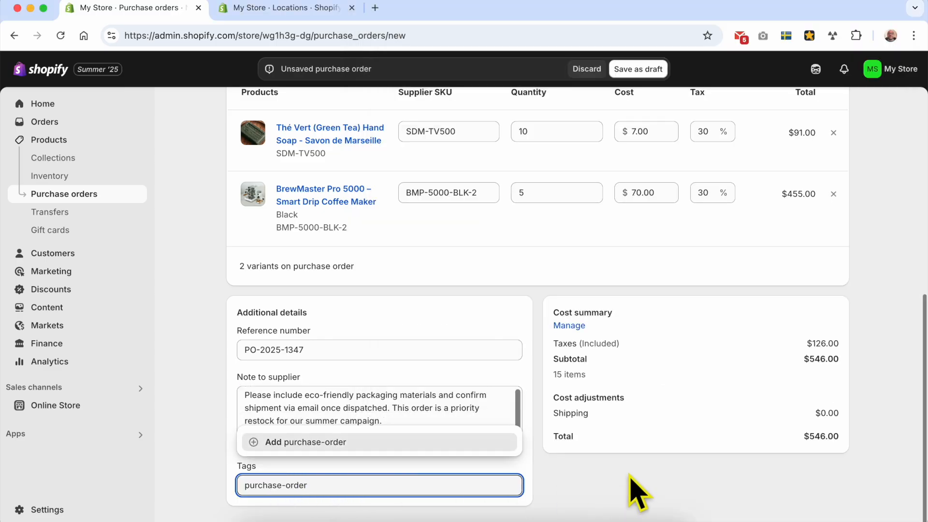
pyautogui.click(362, 441)
# Paste the remaining tag list into the Tags field, trim it to summer-restock and add that as a second tag.
pyautogui.write(', summer-restock, green-valley, hand-soap, eco-products')
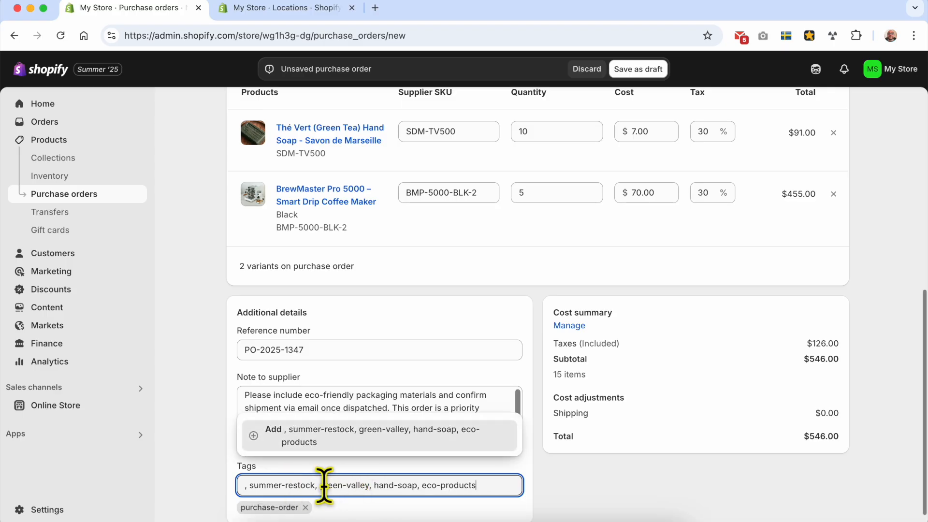
pyautogui.moveTo(314, 484); pyautogui.dragTo(534, 497)
pyautogui.press('BackSpace')
pyautogui.press('super+Left')
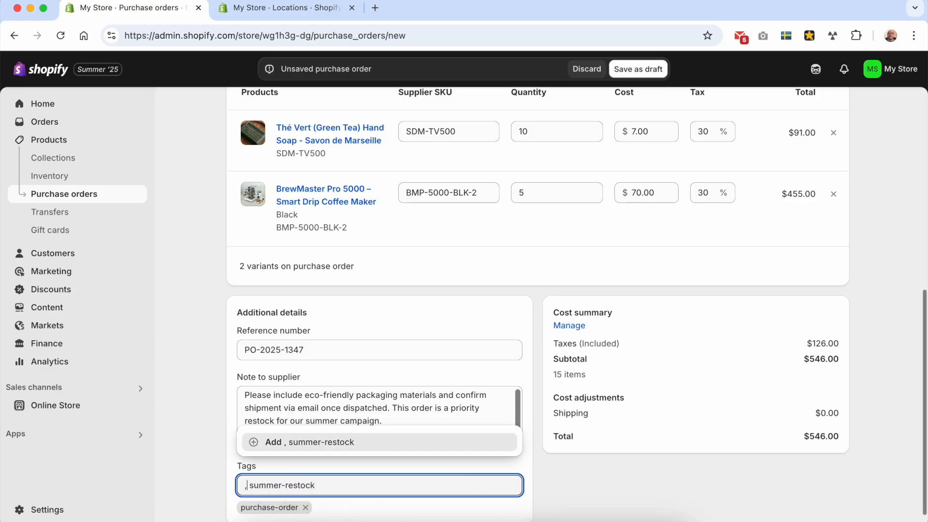
pyautogui.press('Return')
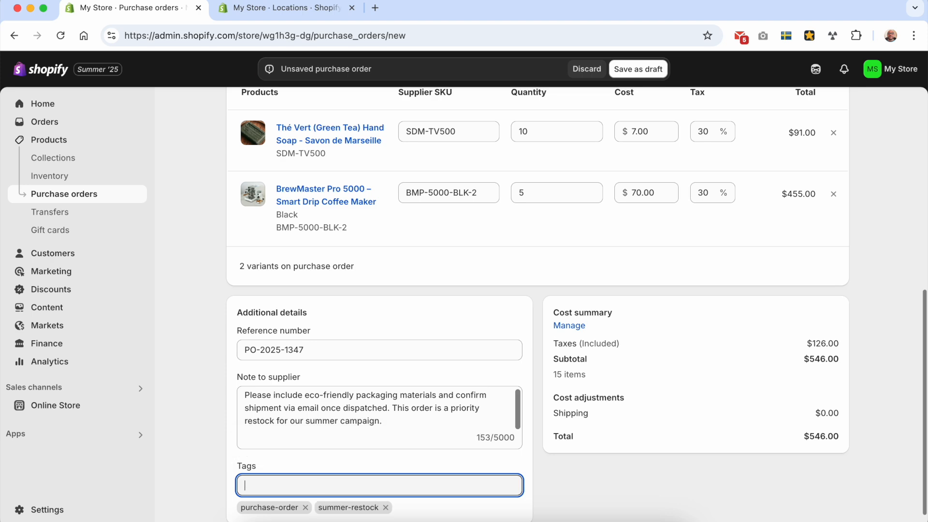
# Review the cost summary's taxes, subtotal, item count, cost adjustments and total, and look over the whole purchase order.
pyautogui.click(676, 494)
pyautogui.scroll(-1, 629, 411)
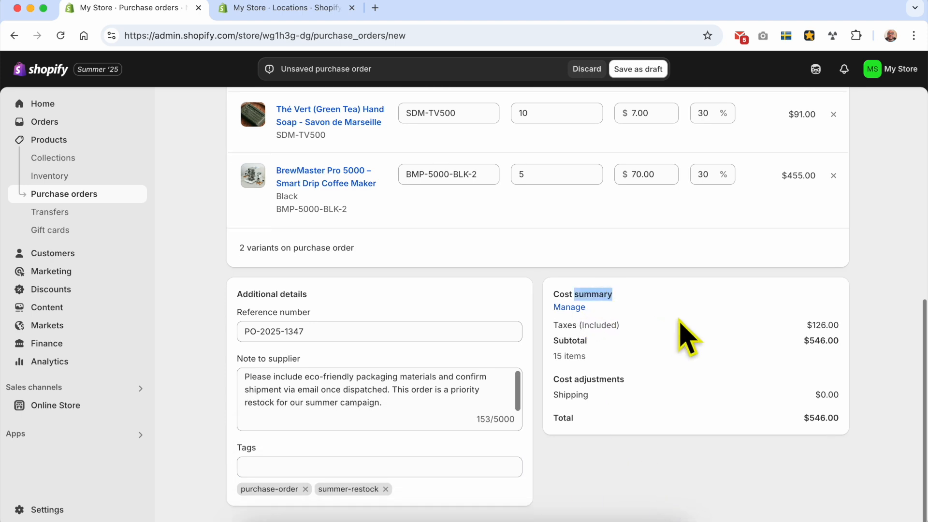
pyautogui.tripleClick(607, 324)
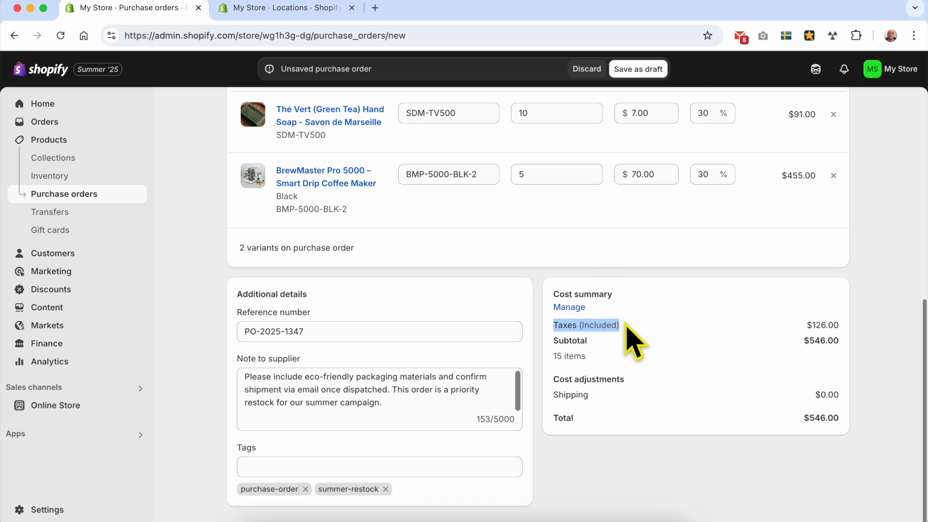
pyautogui.click(571, 343)
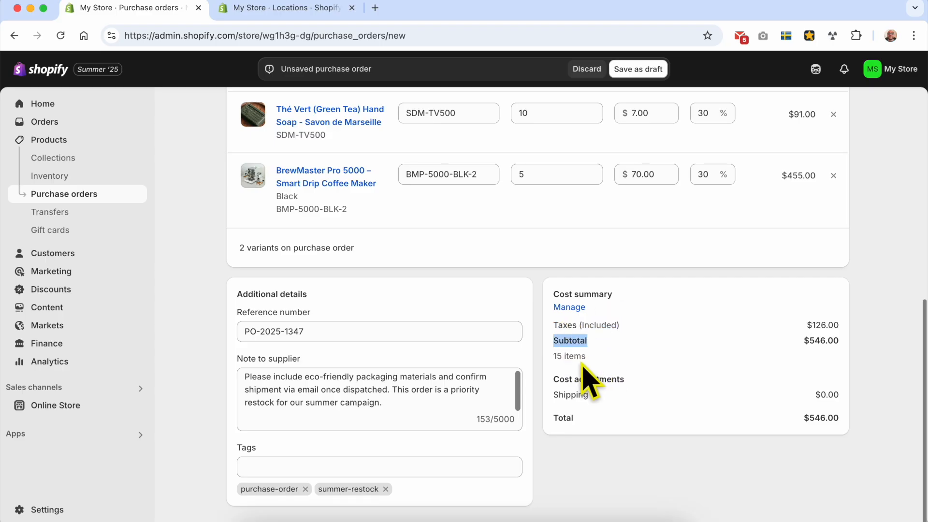
pyautogui.tripleClick(570, 355)
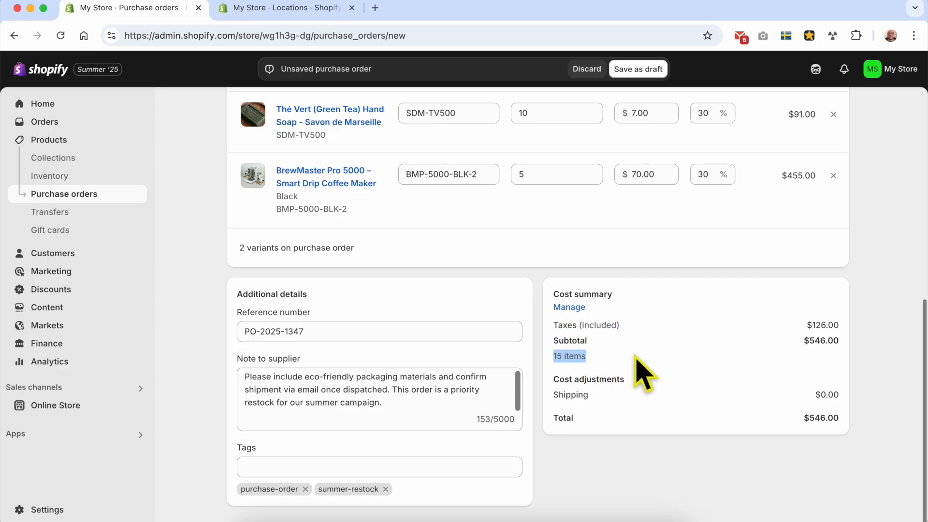
pyautogui.click(619, 380)
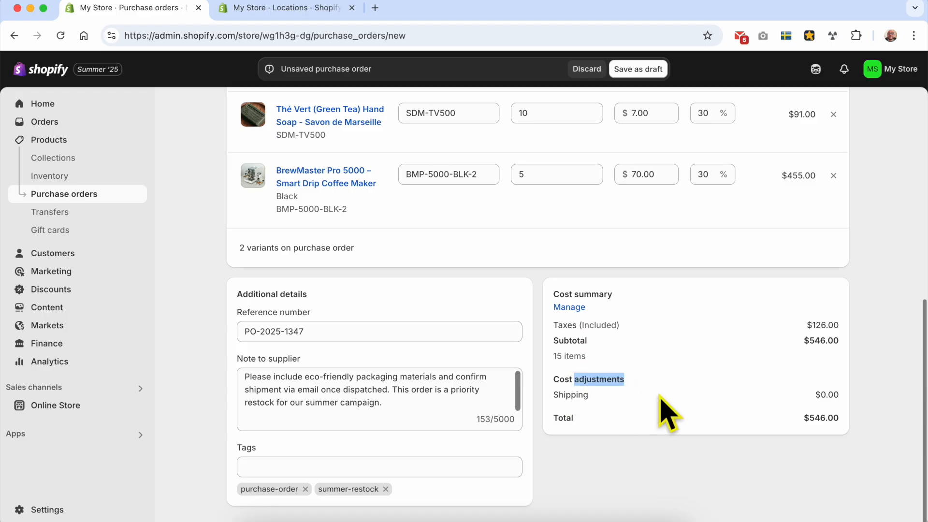
pyautogui.click(563, 419)
pyautogui.doubleClick(563, 420)
pyautogui.moveTo(844, 420); pyautogui.dragTo(776, 420)
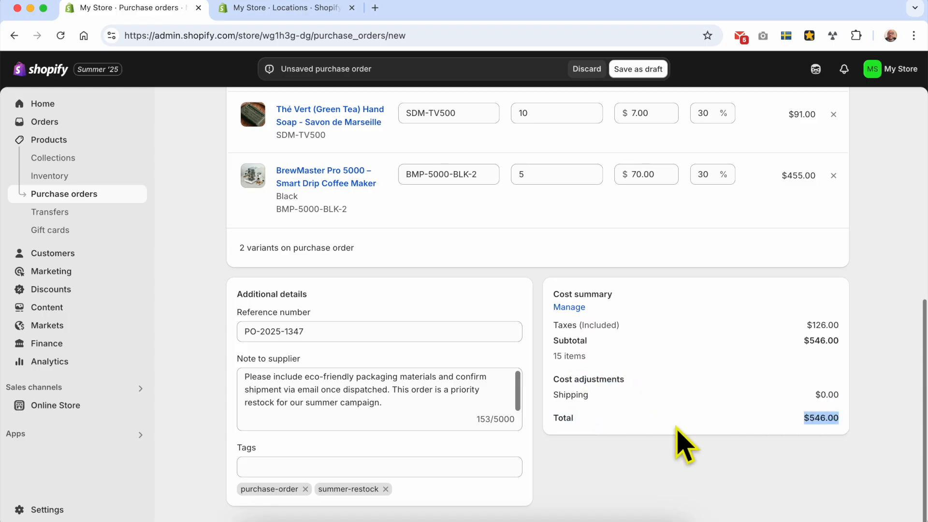
pyautogui.scroll(10, 696, 396)
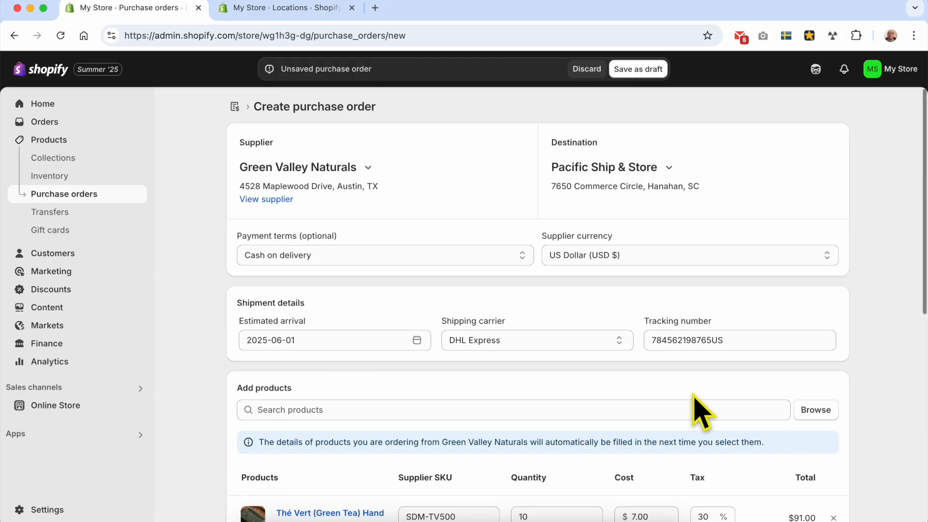
pyautogui.scroll(-8, 697, 398)
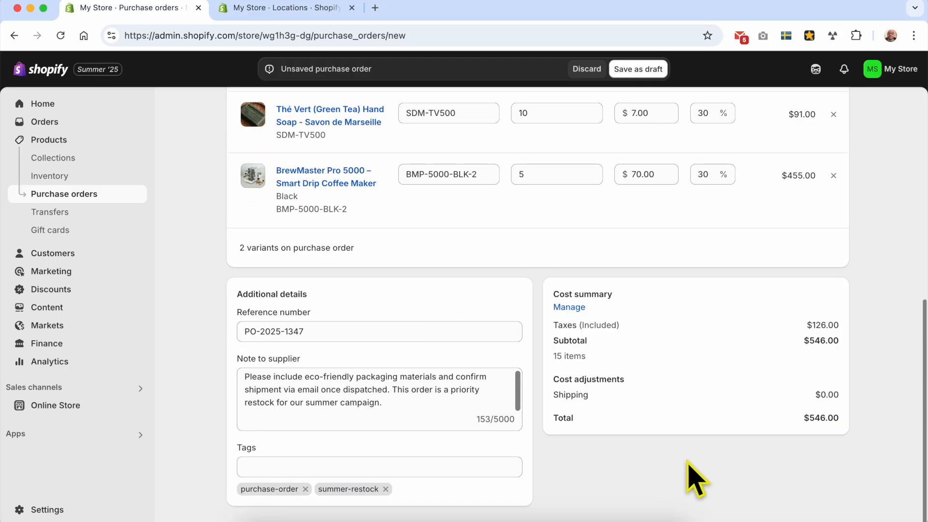
# Save the purchase order as a draft and check its status.
pyautogui.click(655, 73)
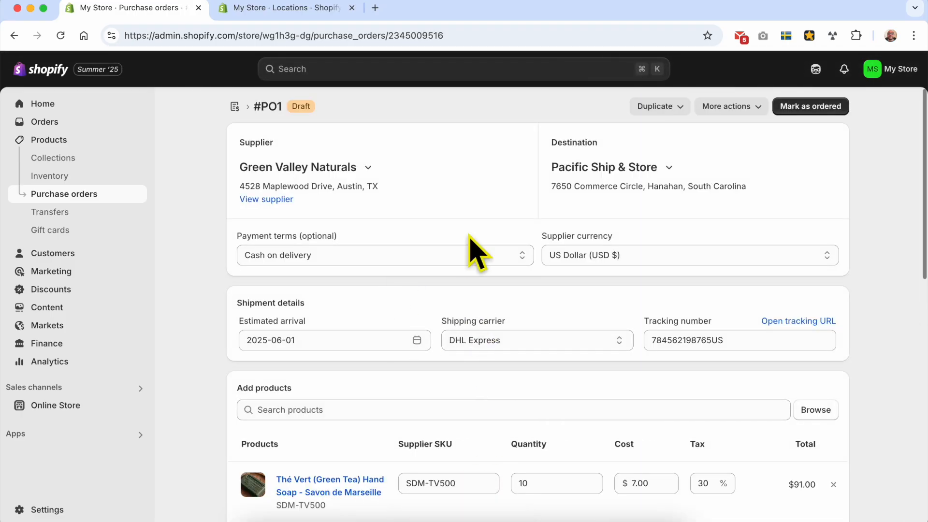
pyautogui.click(333, 110)
pyautogui.doubleClick(302, 107)
pyautogui.click(317, 114)
# Examine the duplication options and the additional actions available for the draft purchase order.
pyautogui.click(634, 109)
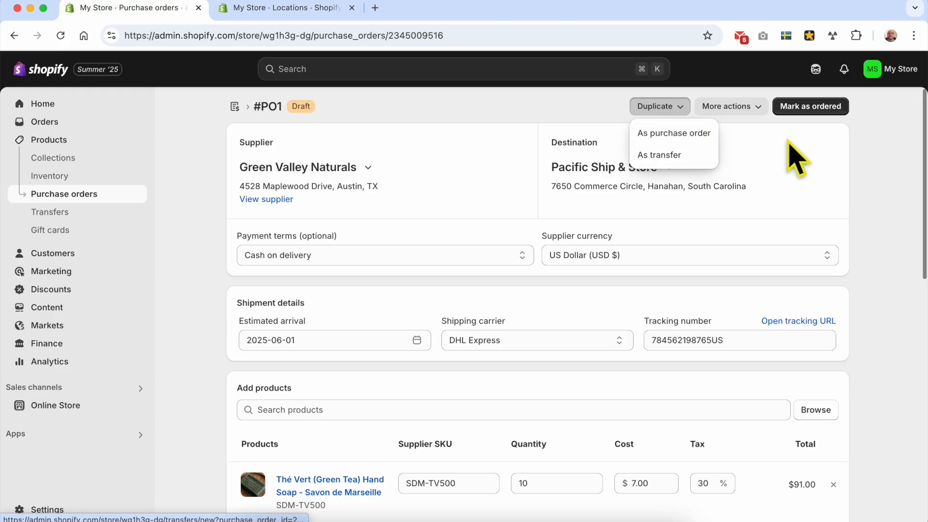
pyautogui.click(744, 107)
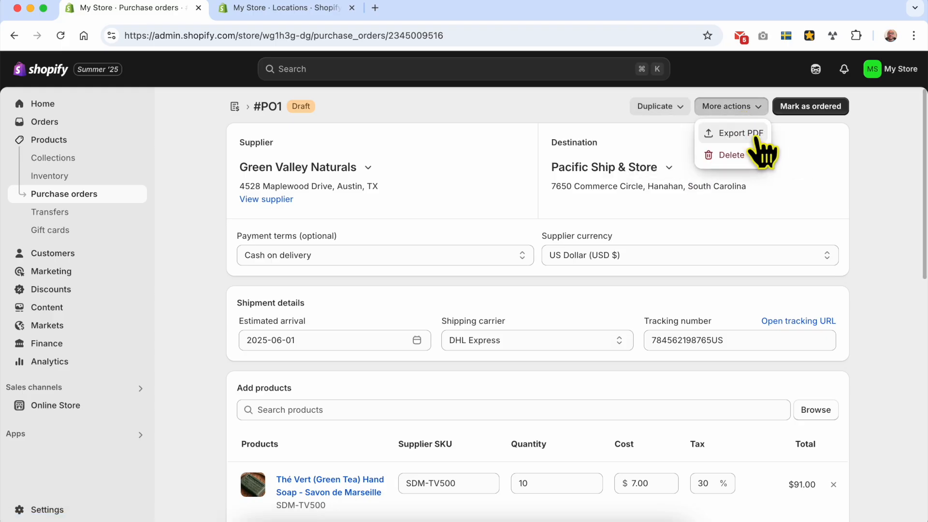
pyautogui.click(791, 147)
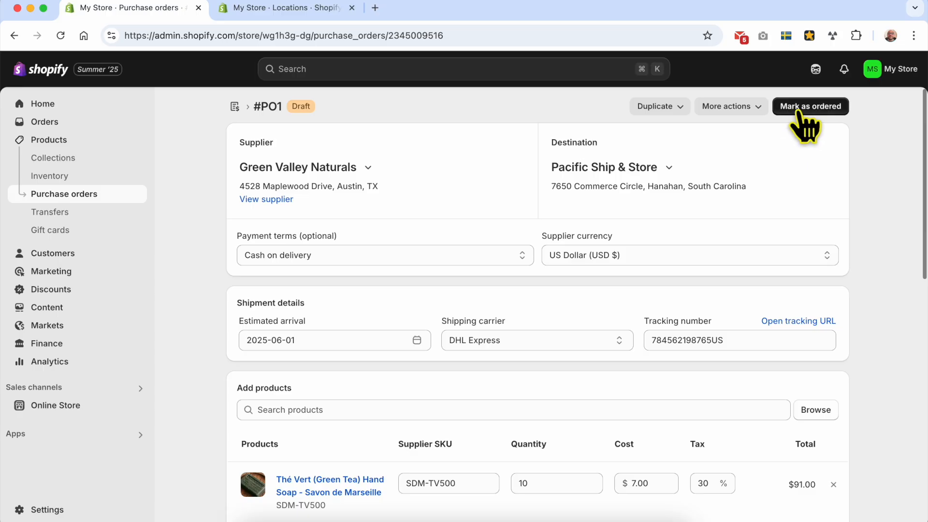
# Mark the draft purchase order as ordered, reading the notice about receiving inventory before confirming.
pyautogui.click(805, 108)
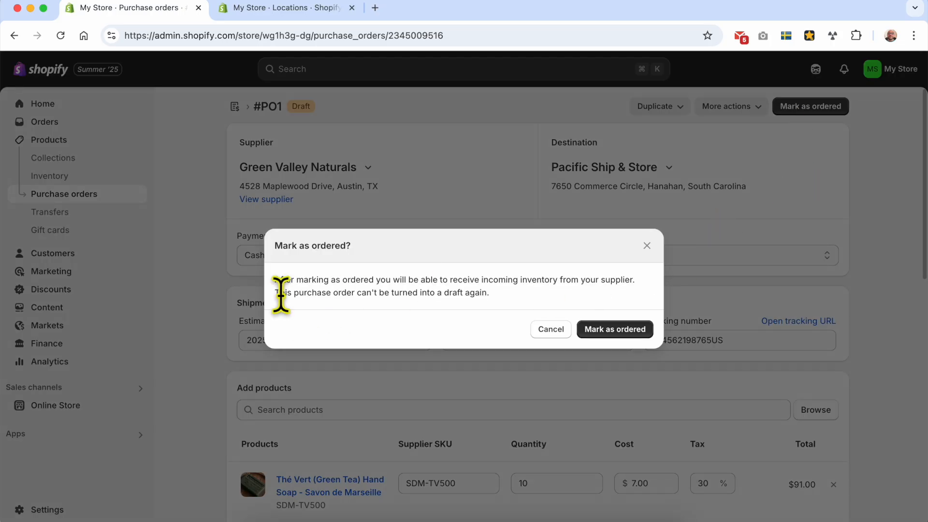
pyautogui.moveTo(281, 279); pyautogui.dragTo(640, 284)
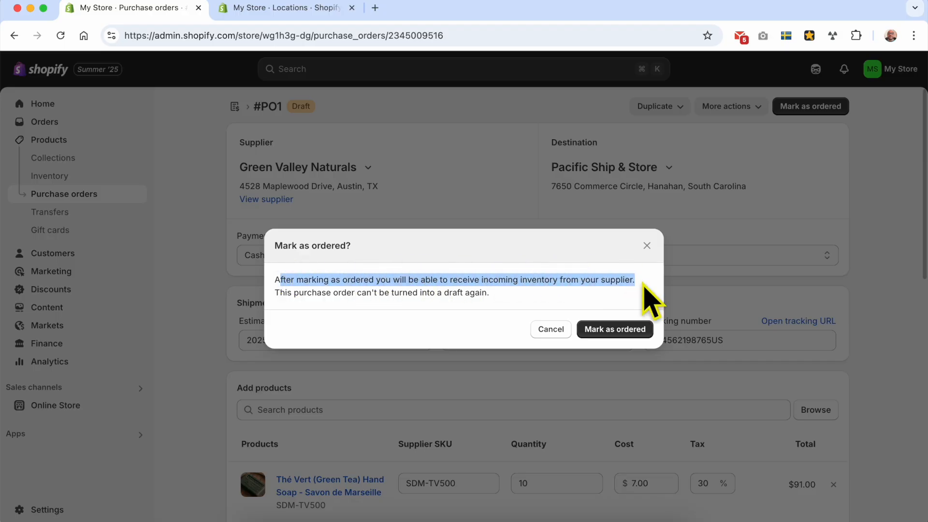
pyautogui.moveTo(279, 291); pyautogui.dragTo(489, 290)
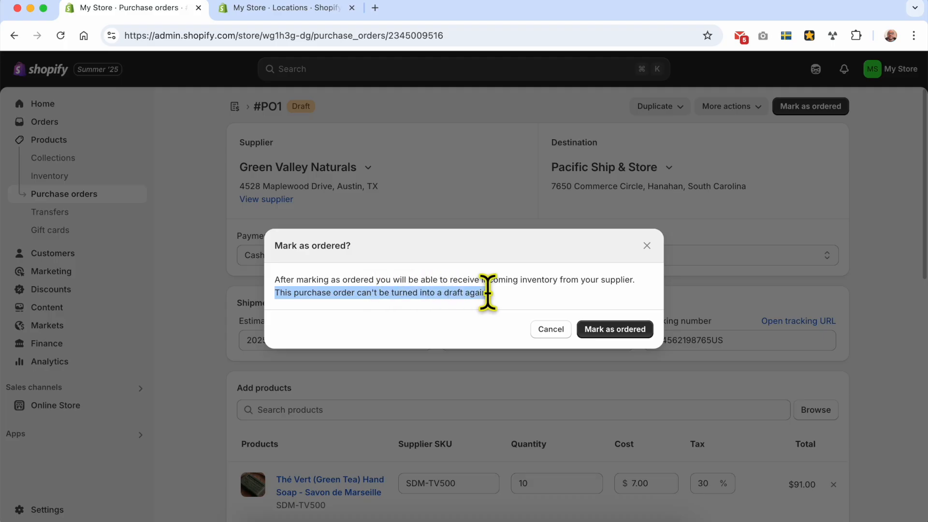
pyautogui.click(515, 312)
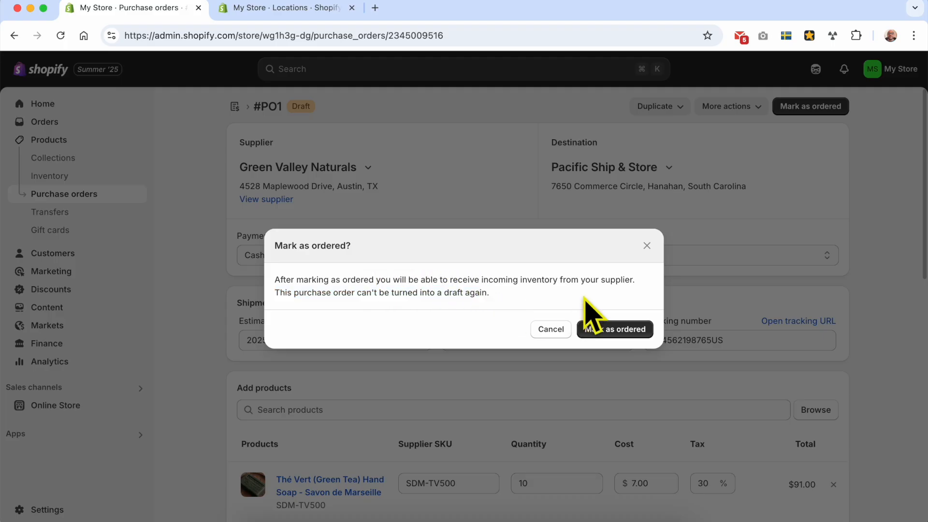
pyautogui.click(626, 336)
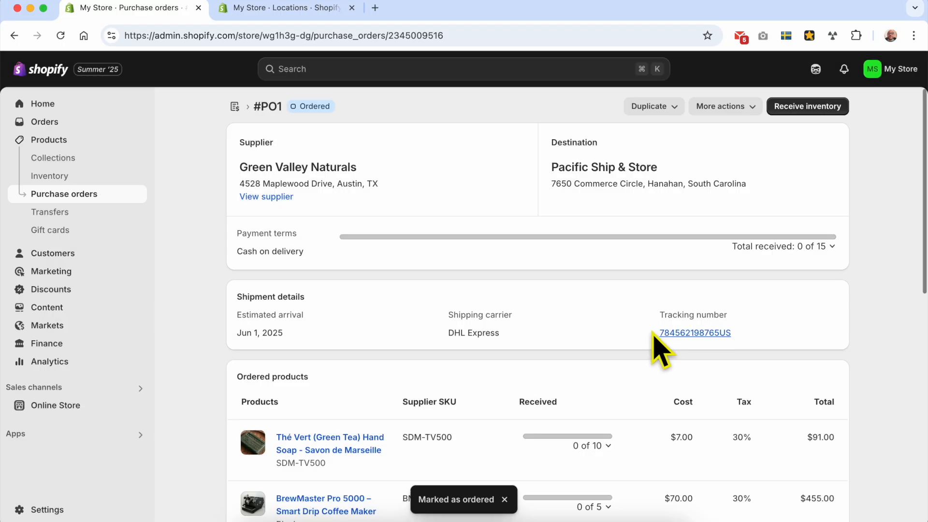
pyautogui.moveTo(419, 499); pyautogui.dragTo(502, 503)
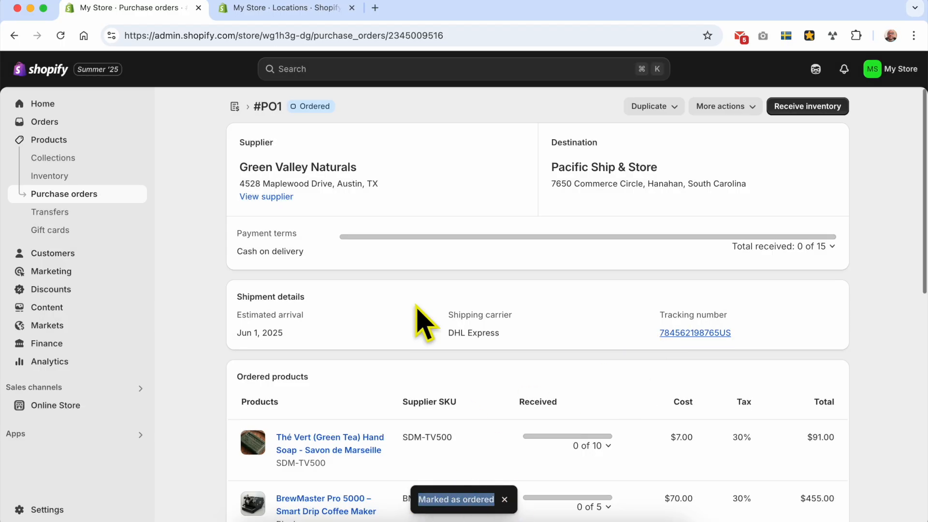
# Return to the purchase orders list and open the Green Valley Naturals order to view its details.
pyautogui.click(91, 198)
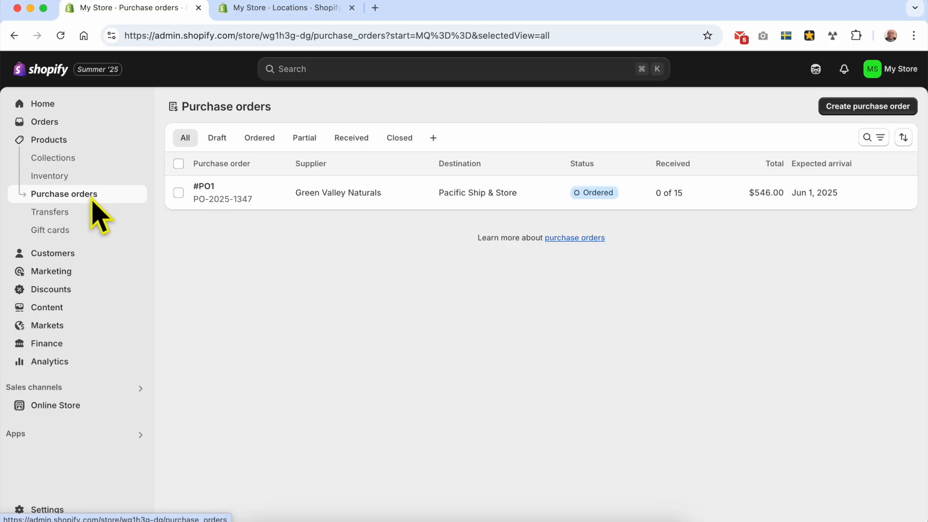
pyautogui.click(418, 202)
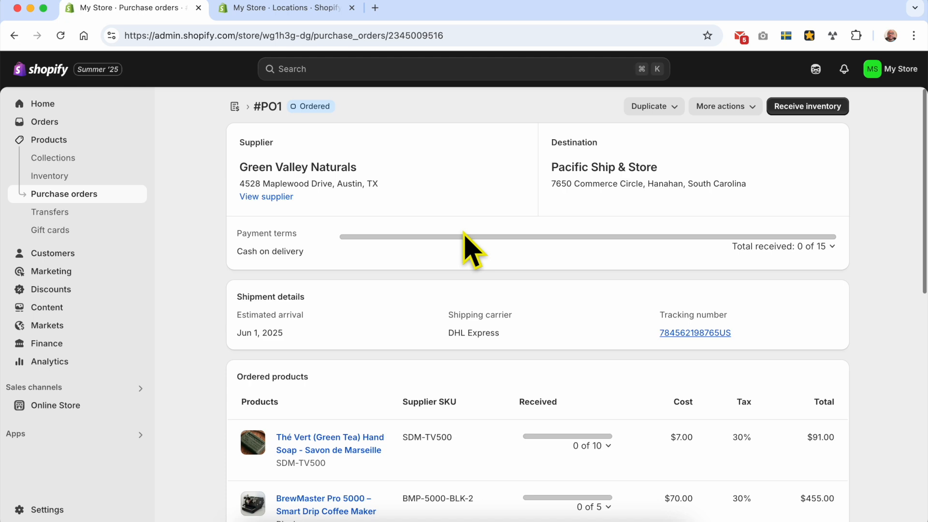
pyautogui.click(490, 246)
pyautogui.scroll(-1, 909, 329)
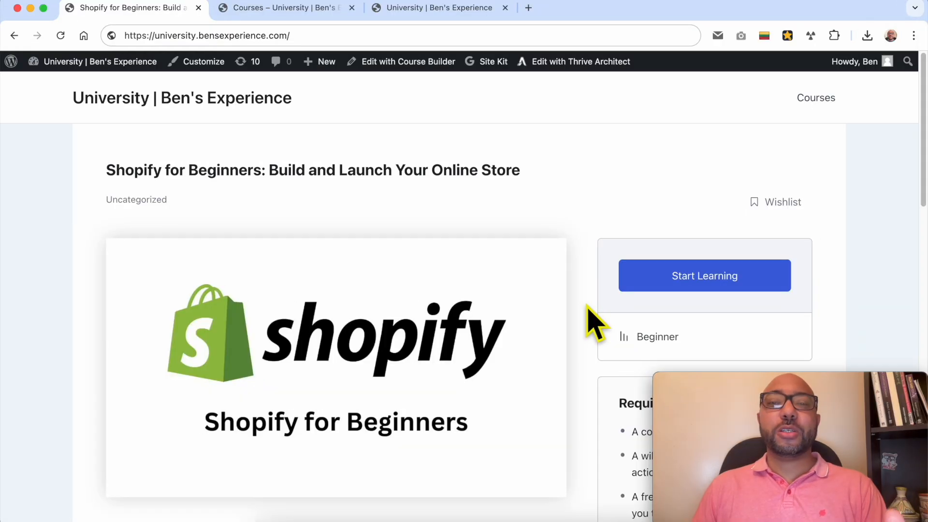
# On the Shopify for Beginners course page, look through the course content, expanding Setting Up Your Store and Adding Products & Collections.
pyautogui.moveTo(106, 170); pyautogui.dragTo(261, 162)
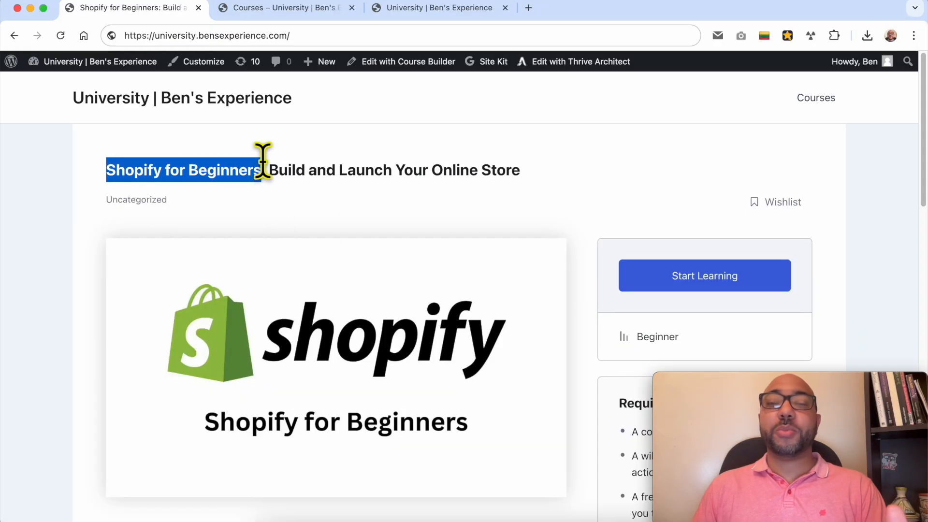
pyautogui.click(417, 205)
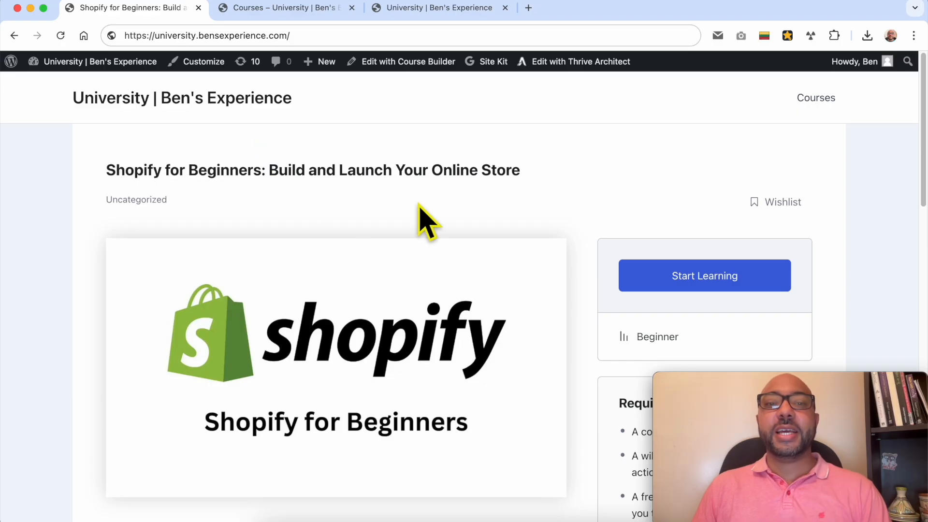
pyautogui.scroll(-5, 419, 205)
pyautogui.scroll(-10, 419, 208)
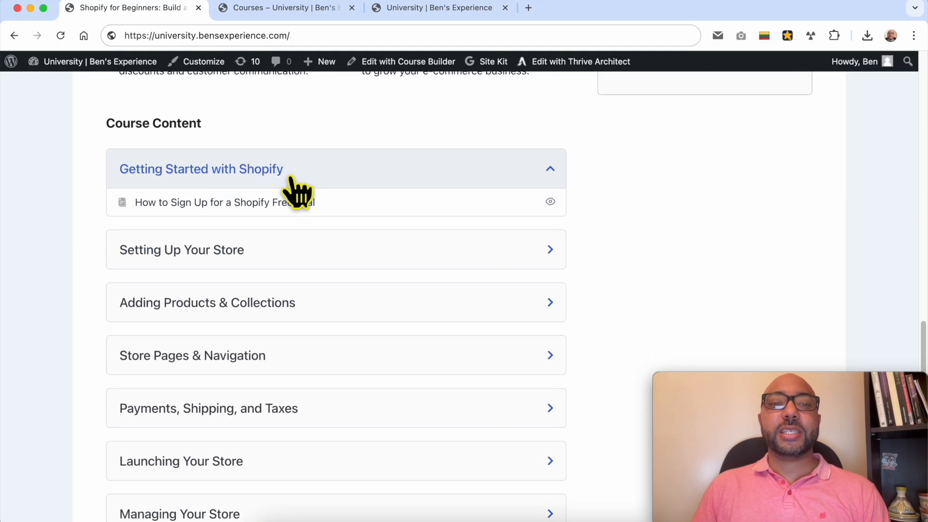
pyautogui.click(221, 251)
pyautogui.scroll(-3, 203, 270)
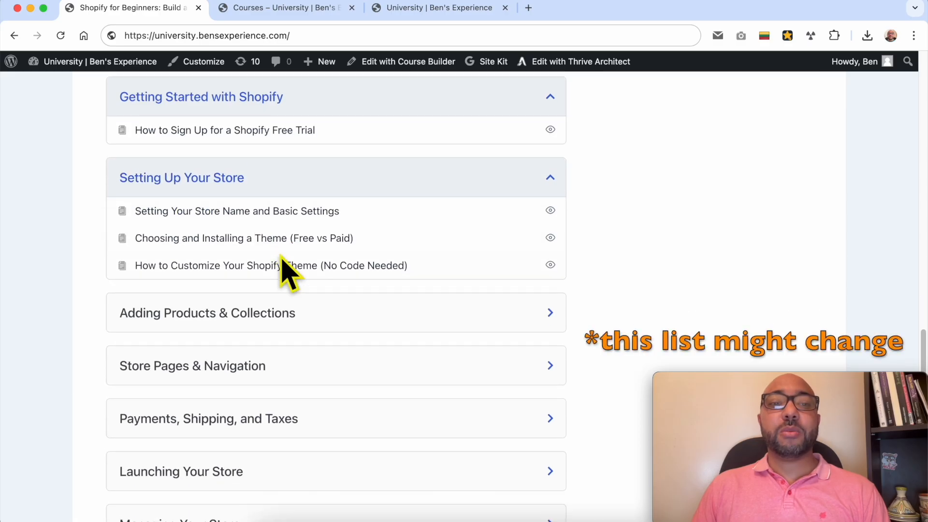
pyautogui.click(200, 292)
pyautogui.scroll(-3, 232, 295)
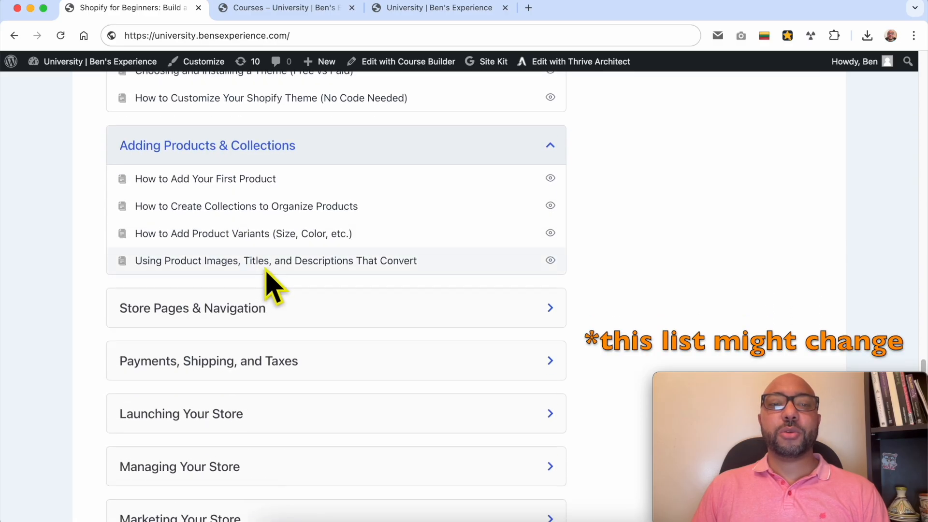
# Expand the remaining course sections, from Store Pages & Navigation through Marketing Your Store, and look through their lessons.
pyautogui.scroll(-2, 227, 241)
pyautogui.click(215, 251)
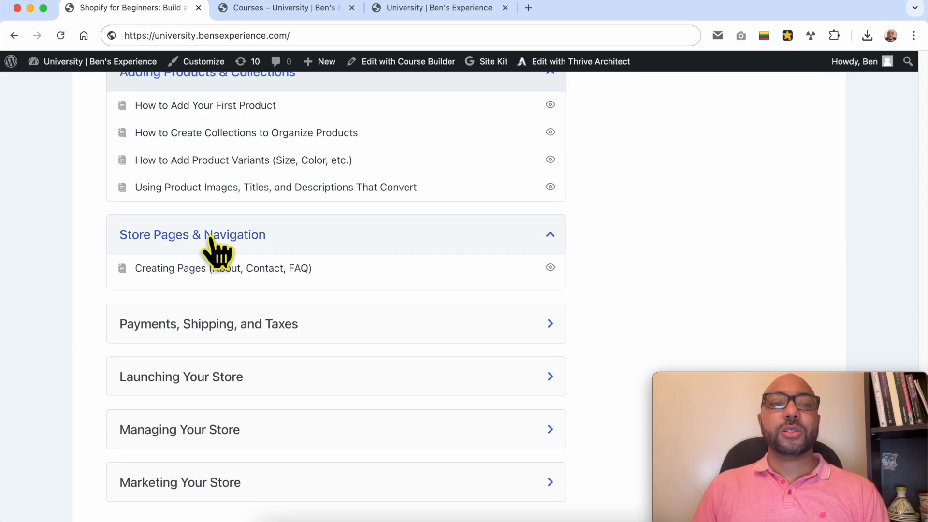
pyautogui.scroll(-3, 290, 262)
pyautogui.click(257, 263)
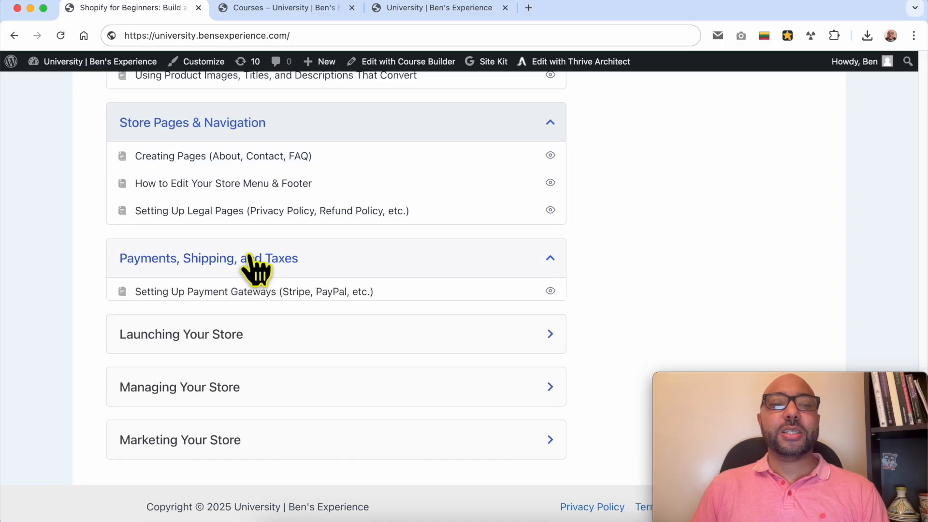
pyautogui.scroll(-1, 270, 300)
pyautogui.scroll(-1, 276, 312)
pyautogui.click(254, 329)
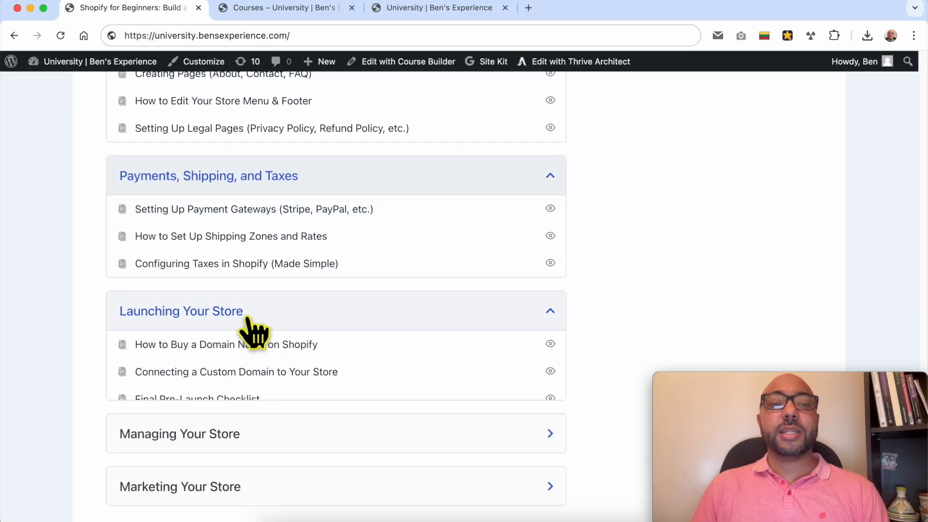
pyautogui.scroll(-3, 270, 328)
pyautogui.click(264, 377)
pyautogui.scroll(-2, 290, 368)
pyautogui.click(244, 423)
pyautogui.scroll(-3, 360, 425)
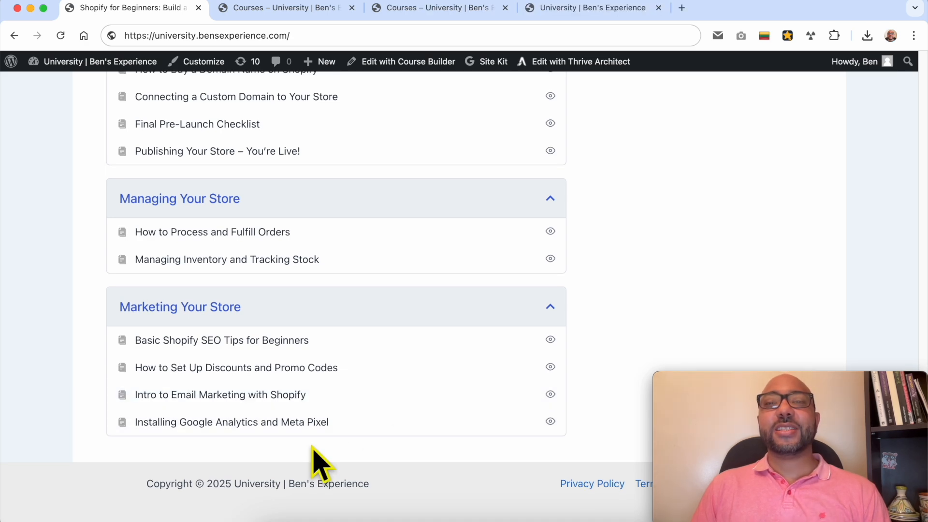
pyautogui.scroll(15, 317, 464)
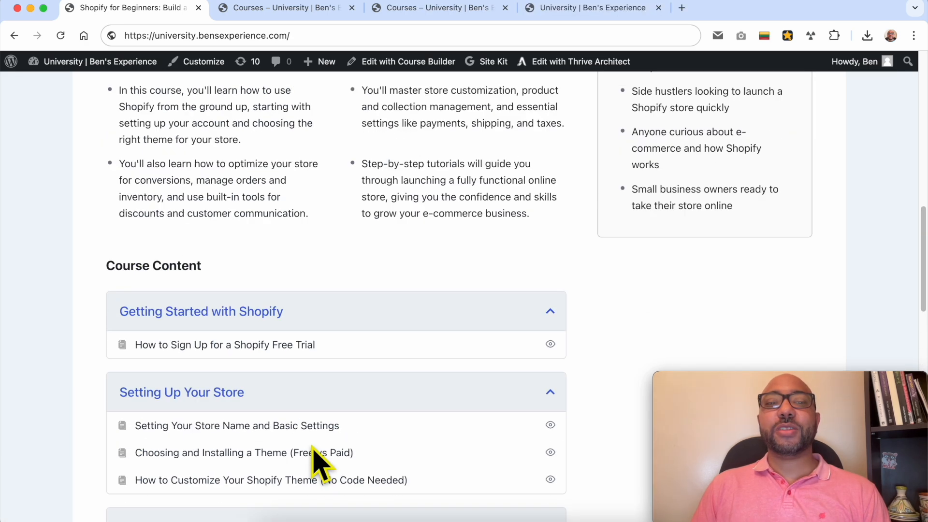
# Browse both open pages of the university's course catalogue to see the other available courses.
pyautogui.click(297, 10)
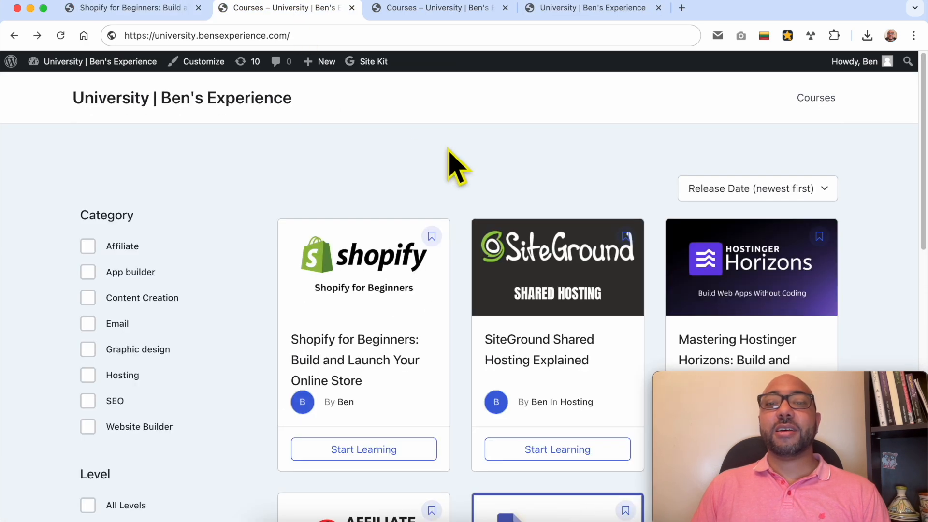
pyautogui.scroll(-14, 458, 169)
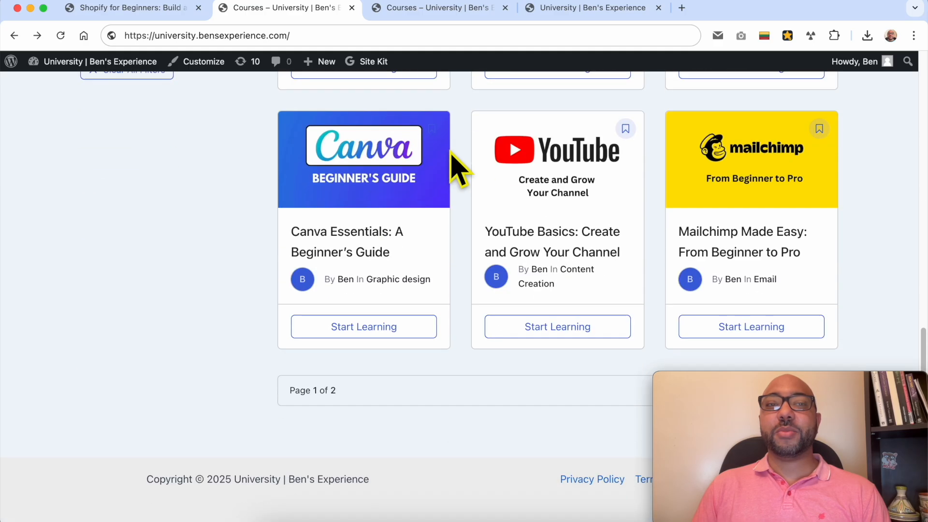
pyautogui.click(425, 14)
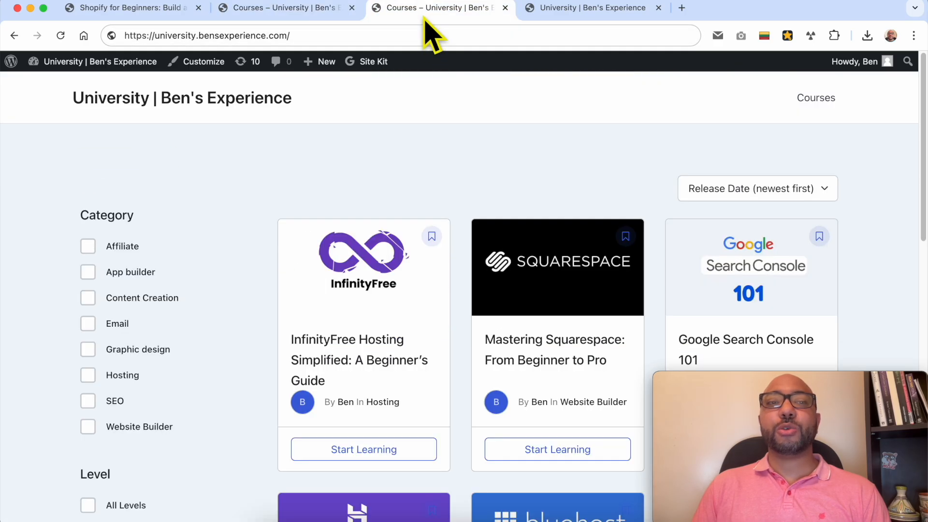
pyautogui.scroll(-15, 441, 145)
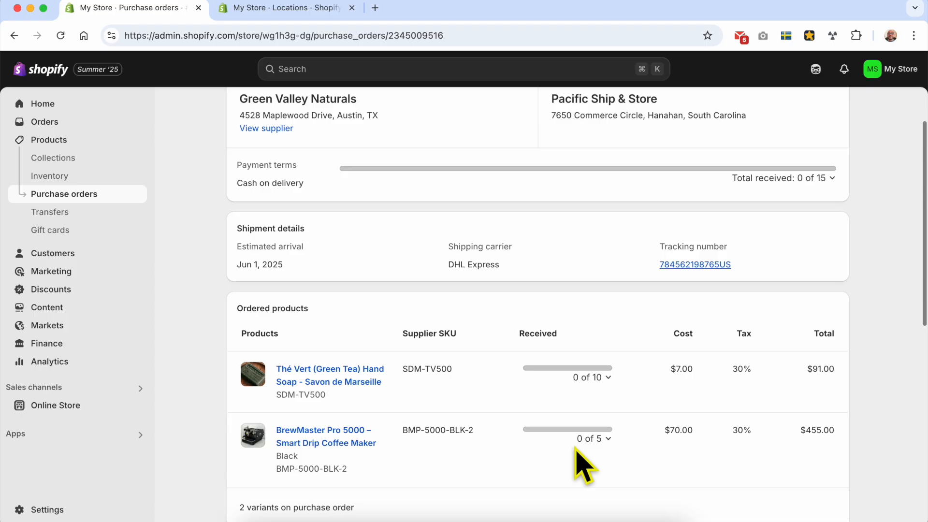
# Start receiving inventory for the ordered purchase order, accept 10 units of the Thé Vert hand soap and check its received breakdown.
pyautogui.scroll(3, 505, 269)
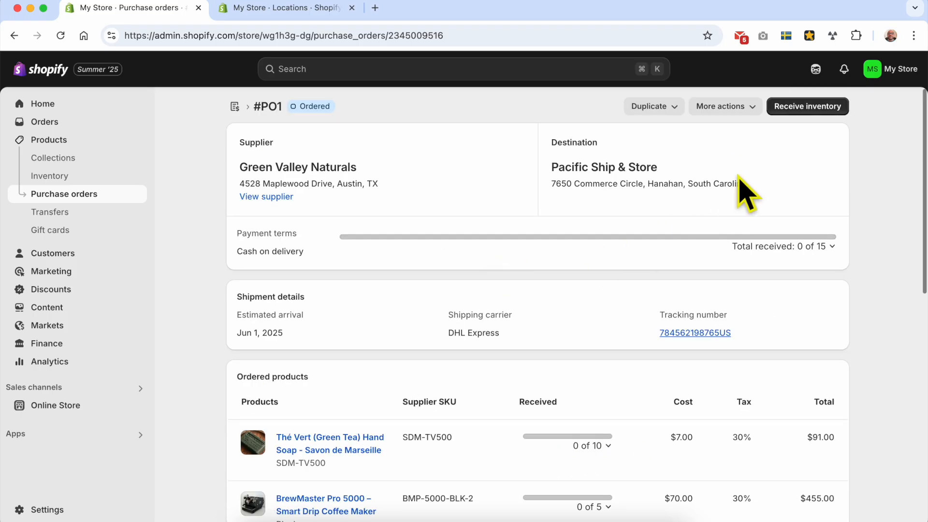
pyautogui.click(810, 106)
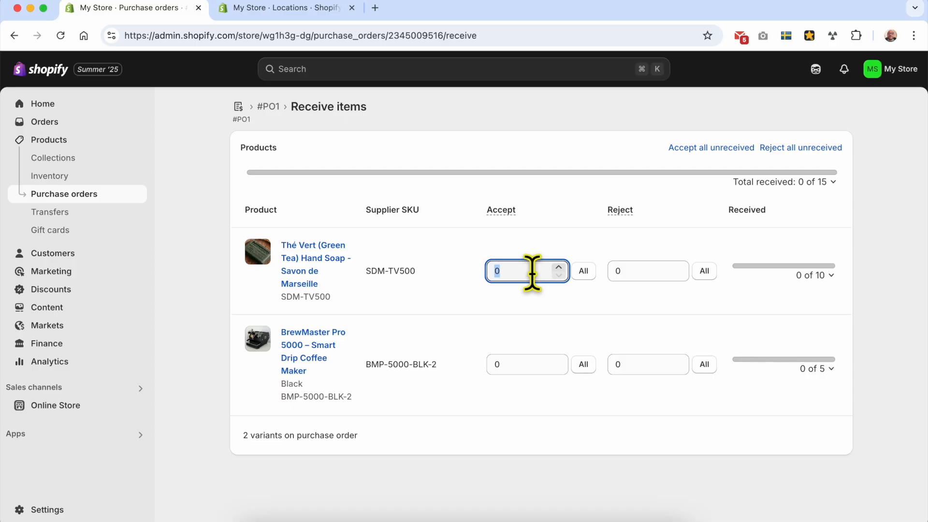
pyautogui.write('10')
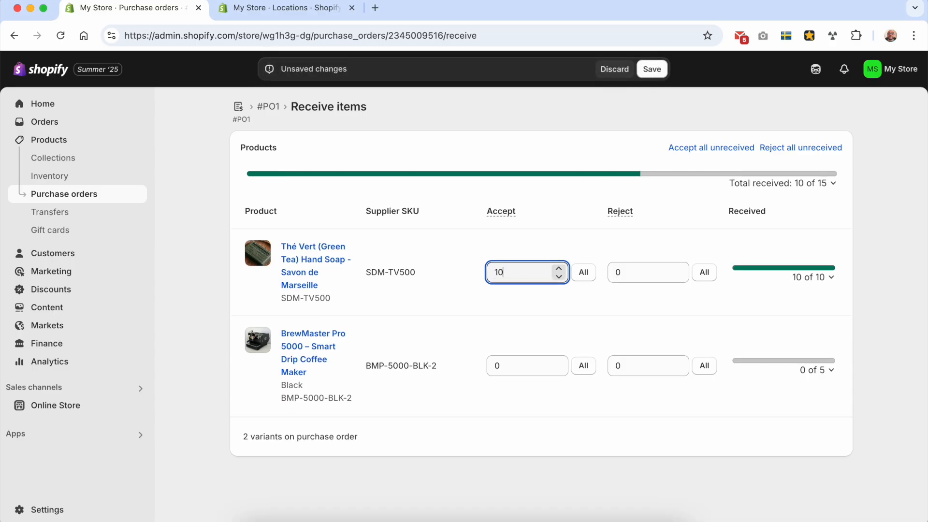
pyautogui.click(827, 283)
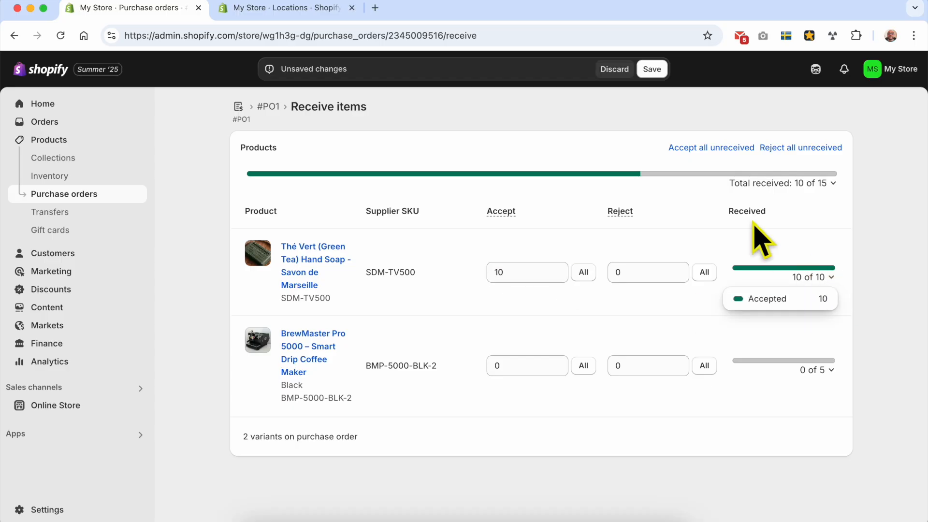
pyautogui.click(897, 269)
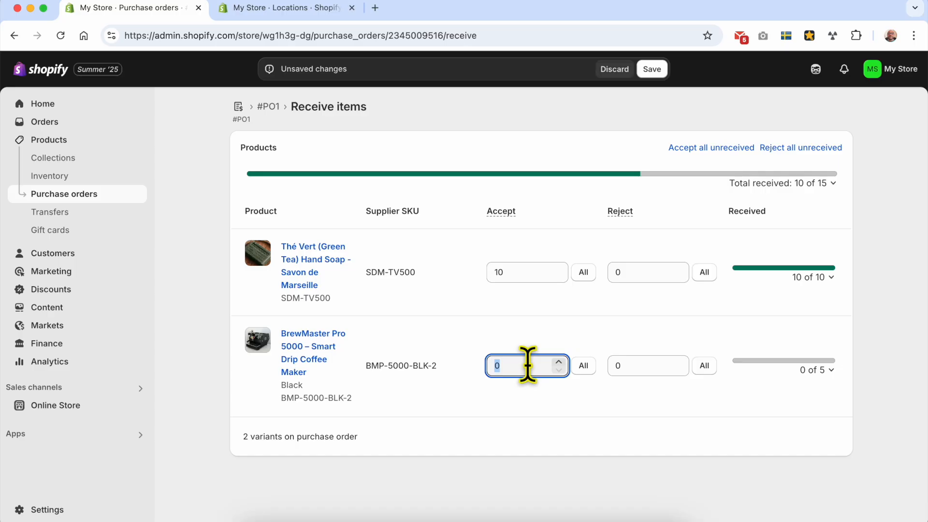
# Accept 4 and reject 1 of the BrewMaster Pro 5000 coffee makers, and save the received items.
pyautogui.write('4')
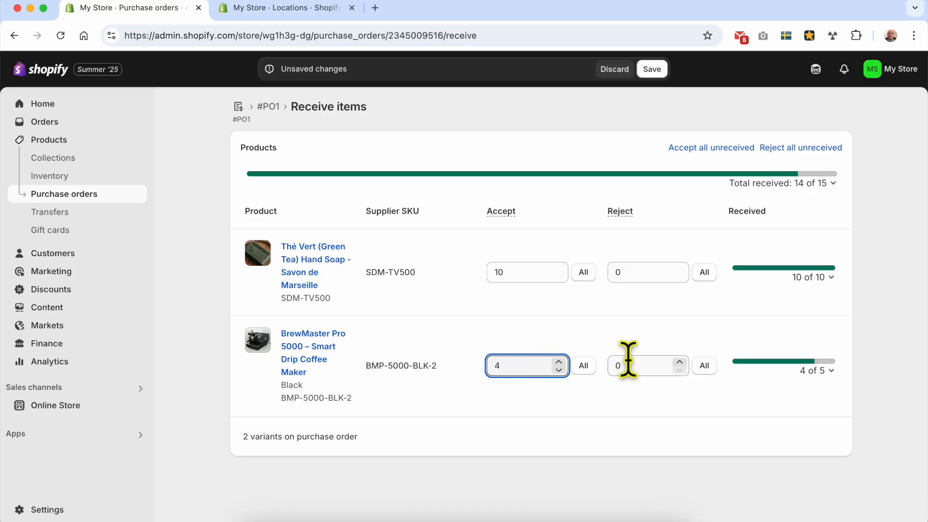
pyautogui.click(637, 366)
pyautogui.write('1')
pyautogui.click(667, 425)
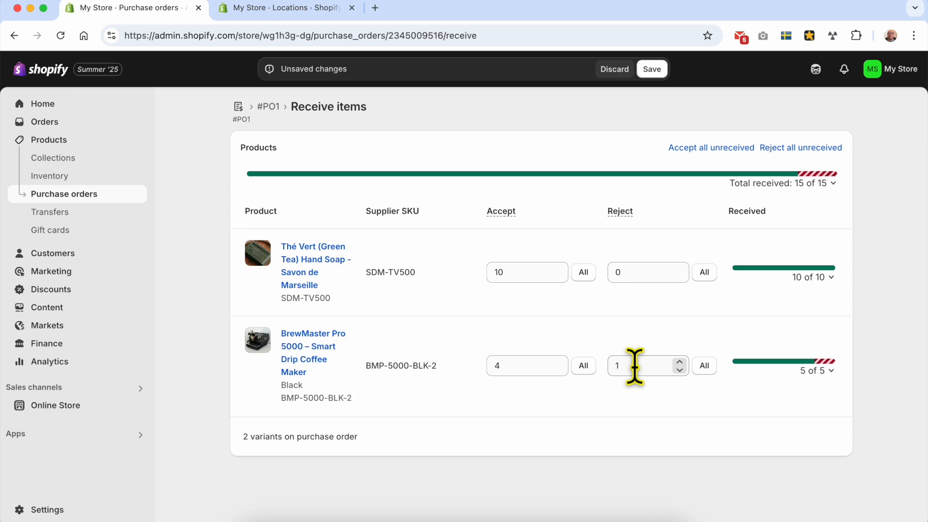
pyautogui.click(659, 71)
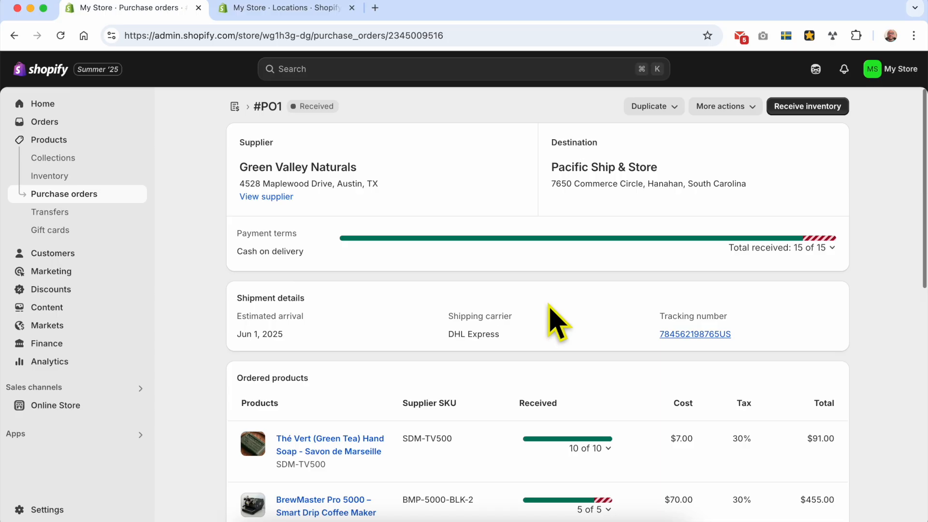
# Review the received purchase order's additional details, cost summary and timeline.
pyautogui.scroll(-10, 556, 322)
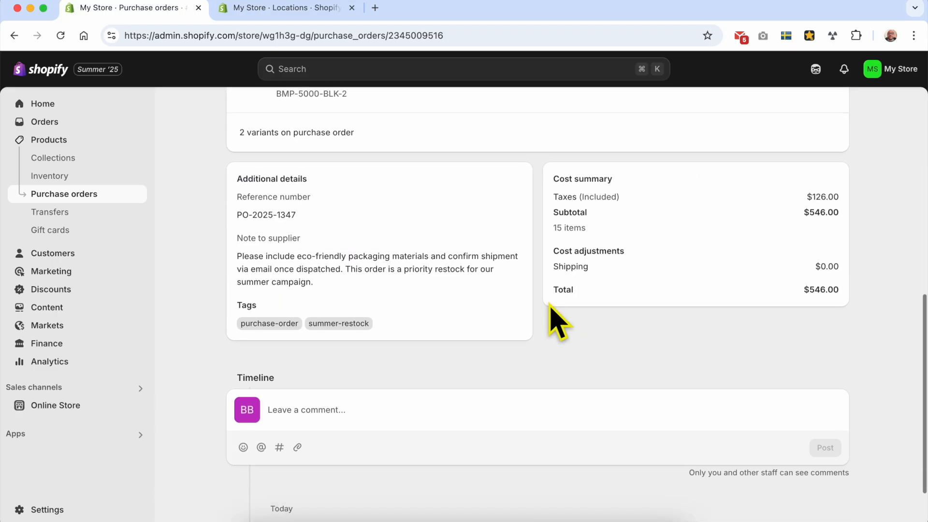
pyautogui.click(329, 342)
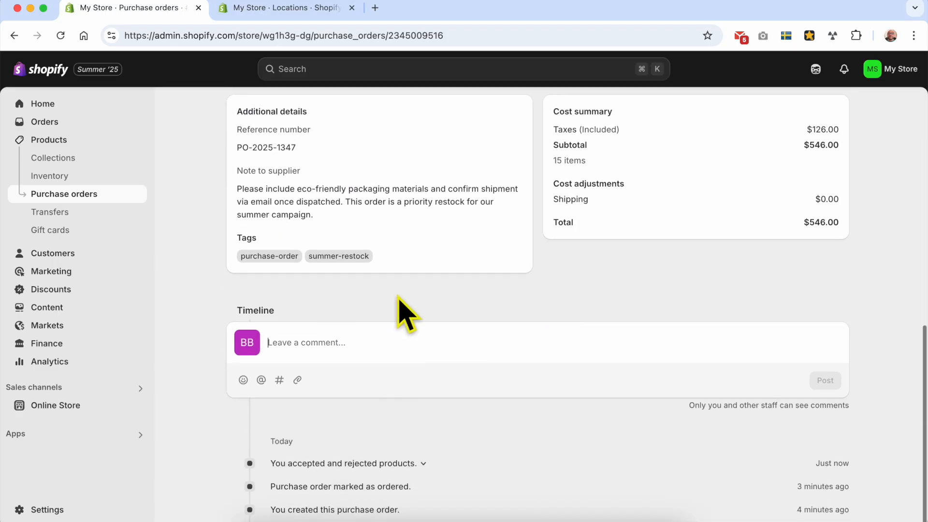
pyautogui.scroll(10, 382, 382)
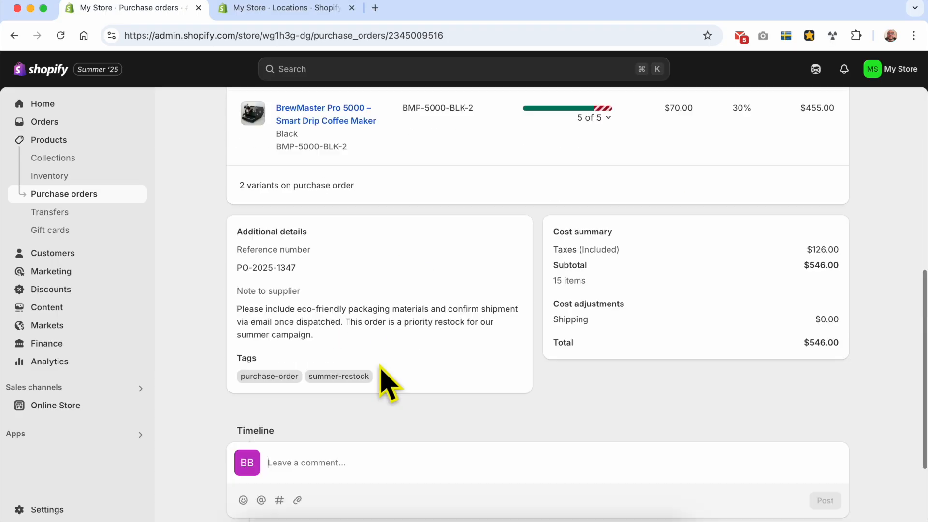